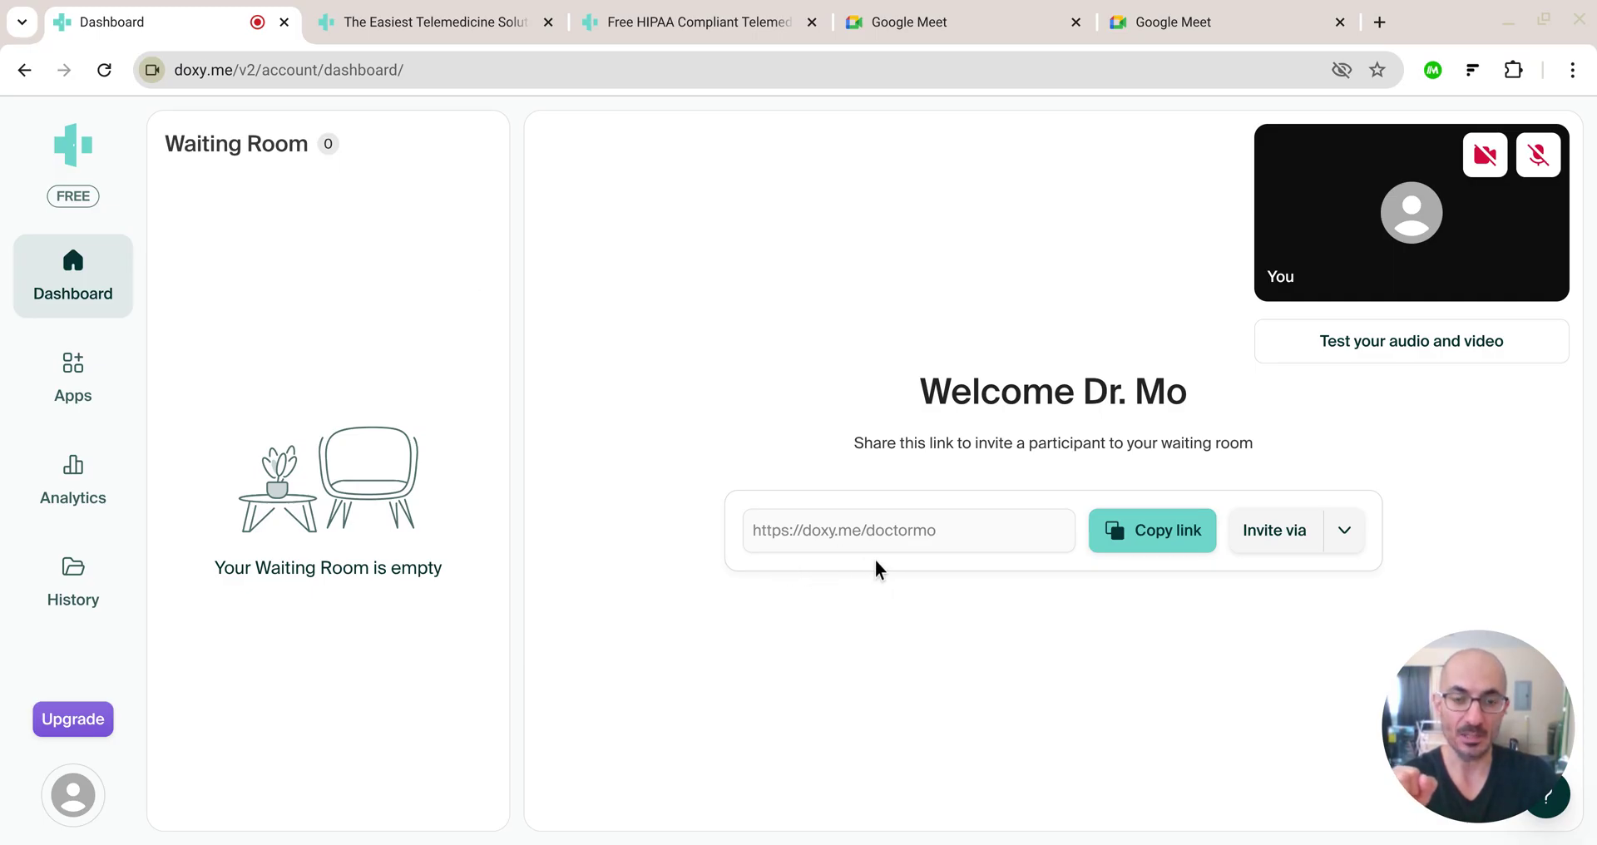
# - Show the available ways to invite a participant to the waiting room
pyautogui.click(1344, 530)
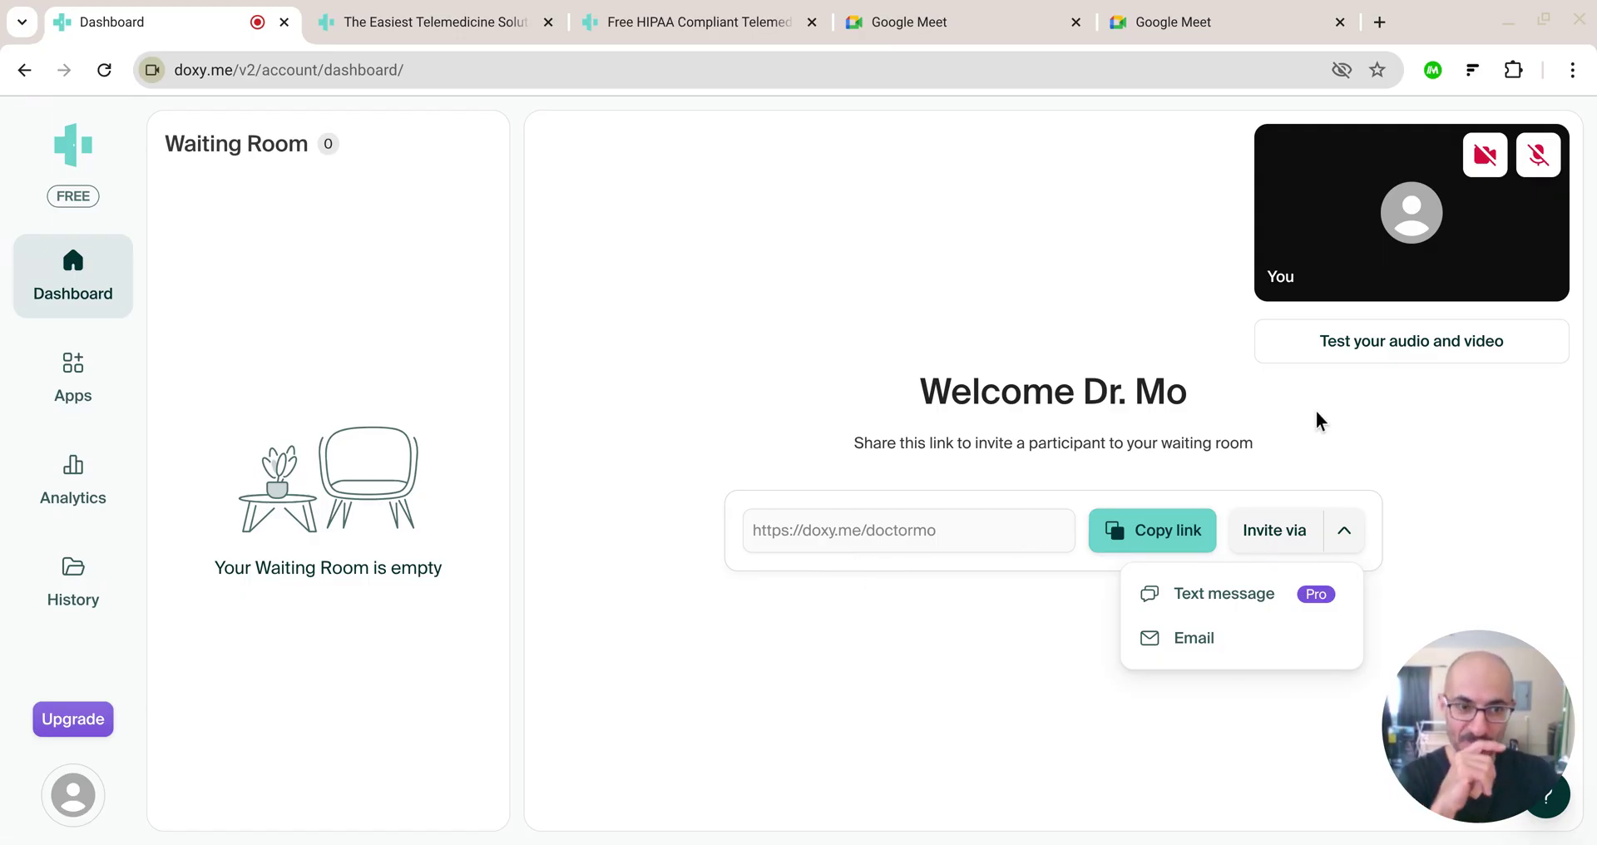
pyautogui.moveTo(1418, 316)
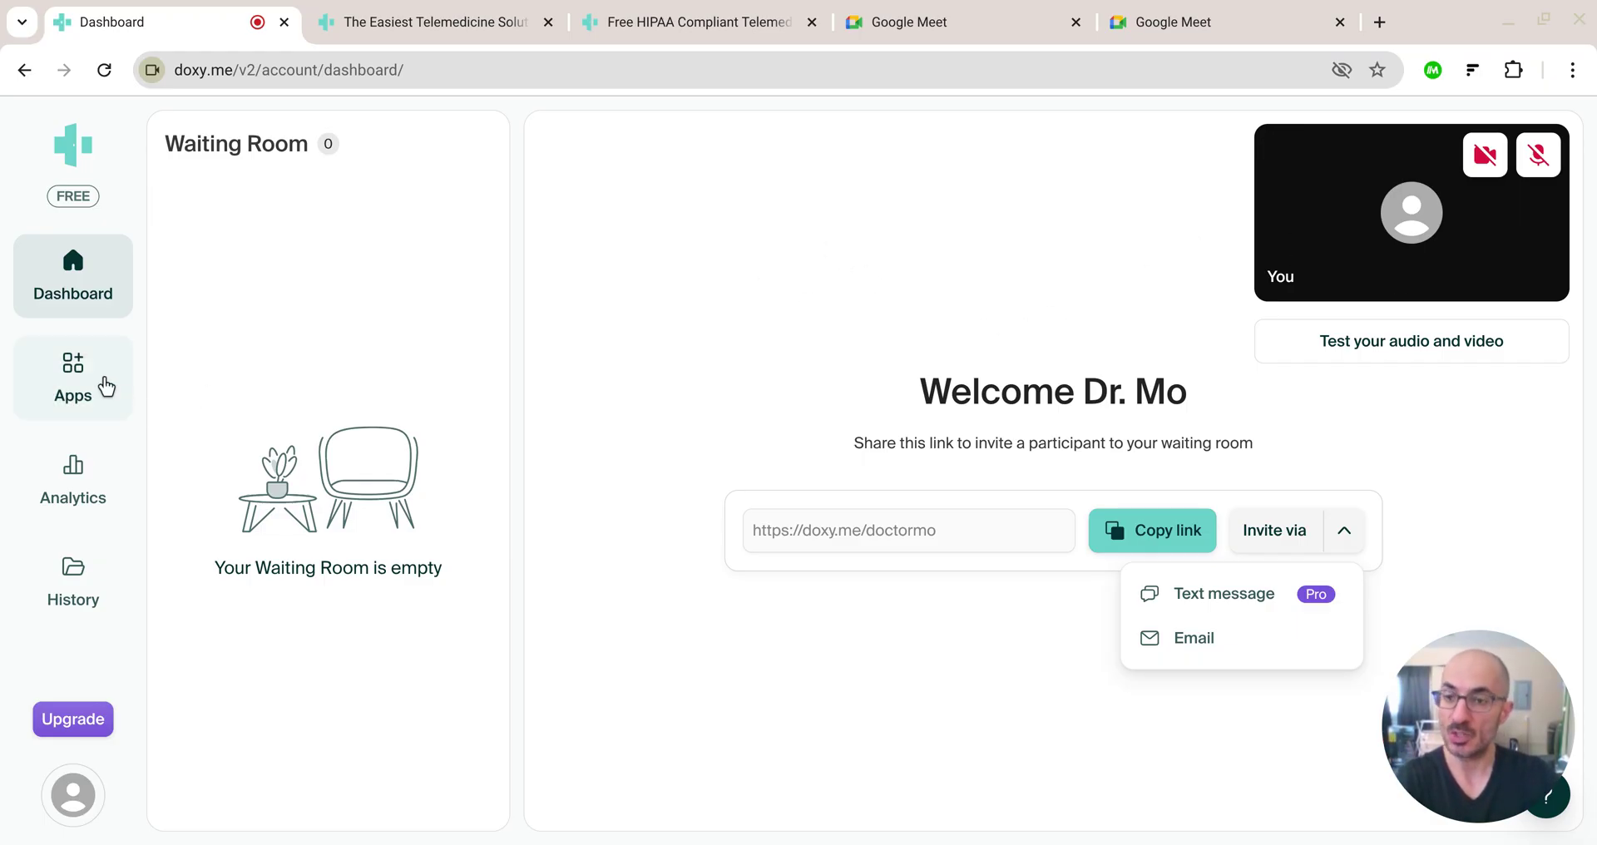
# - Open the Apps page and review the Explore Apps offerings, from Teleconsent and Scribe through EMDR and File Transfer
pyautogui.click(72, 389)
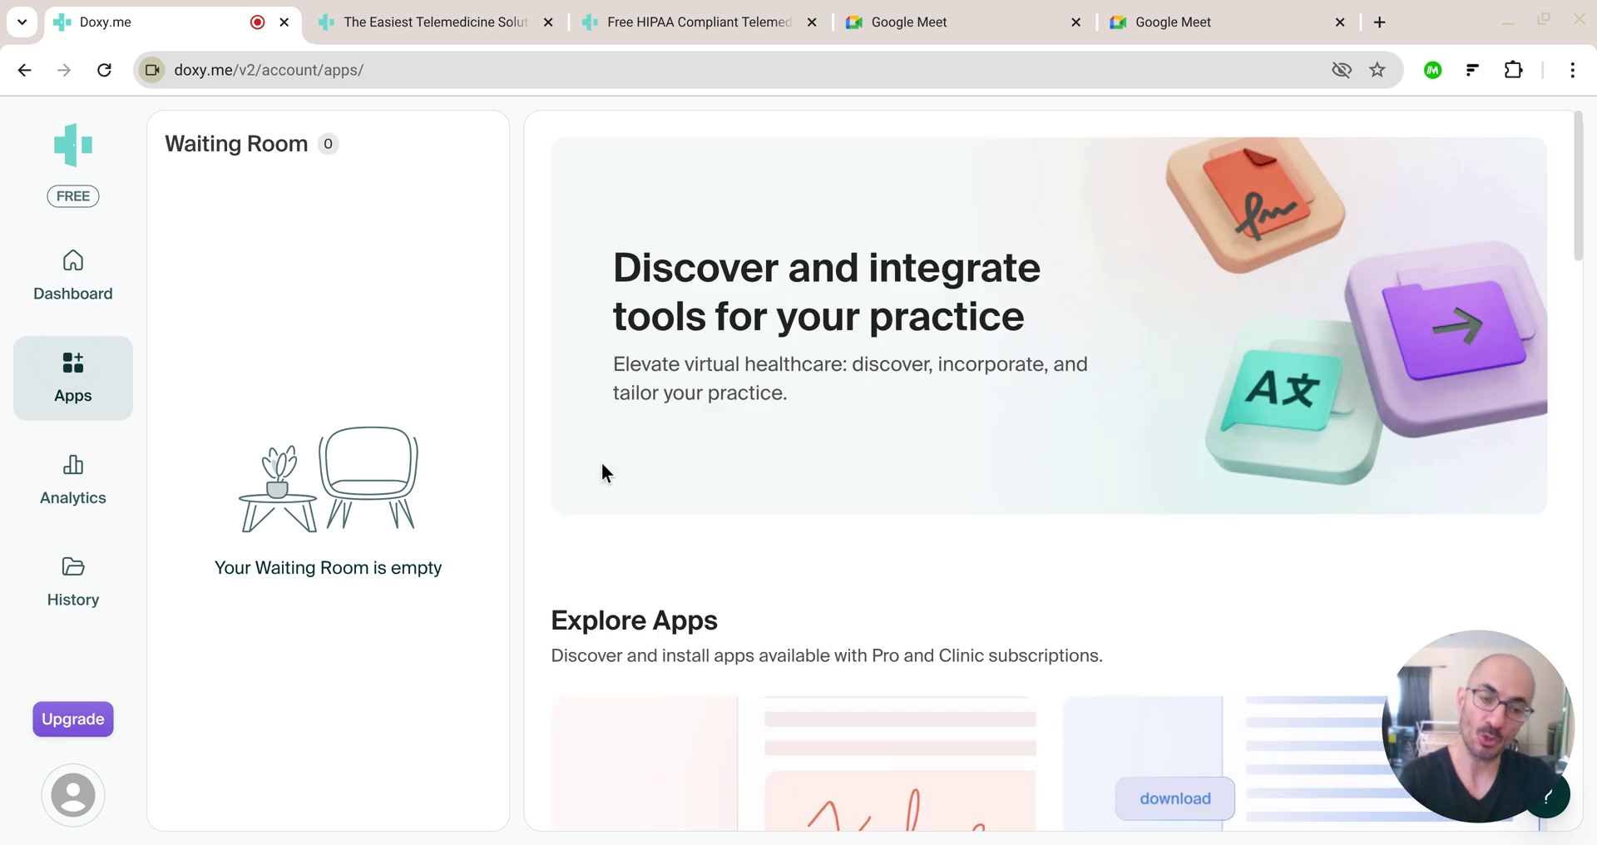
pyautogui.scroll(-3, 945, 481)
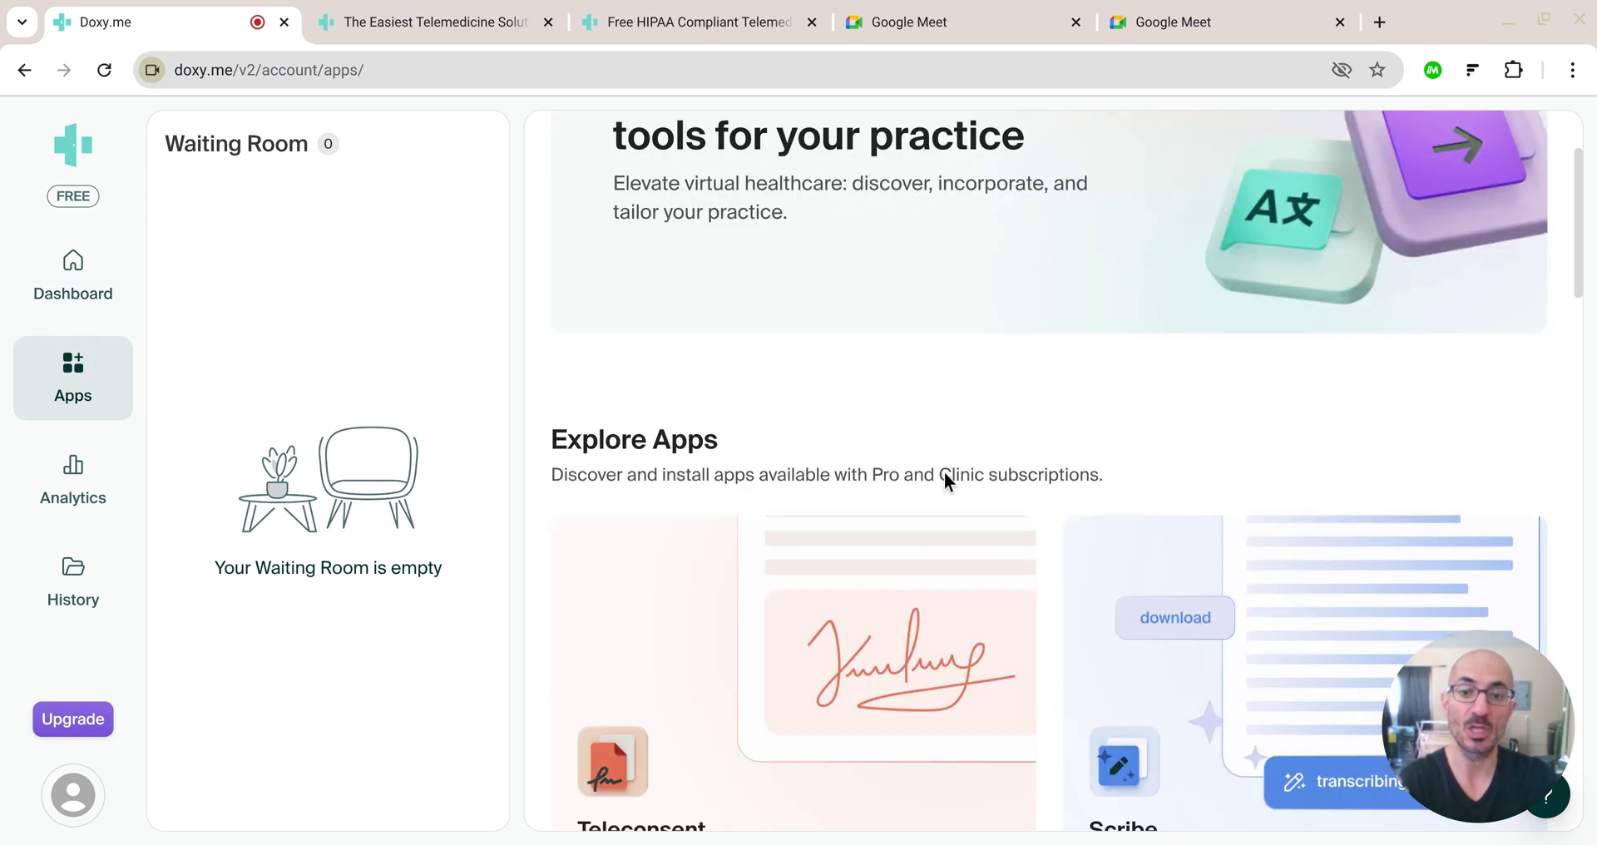
pyautogui.scroll(-2, 945, 499)
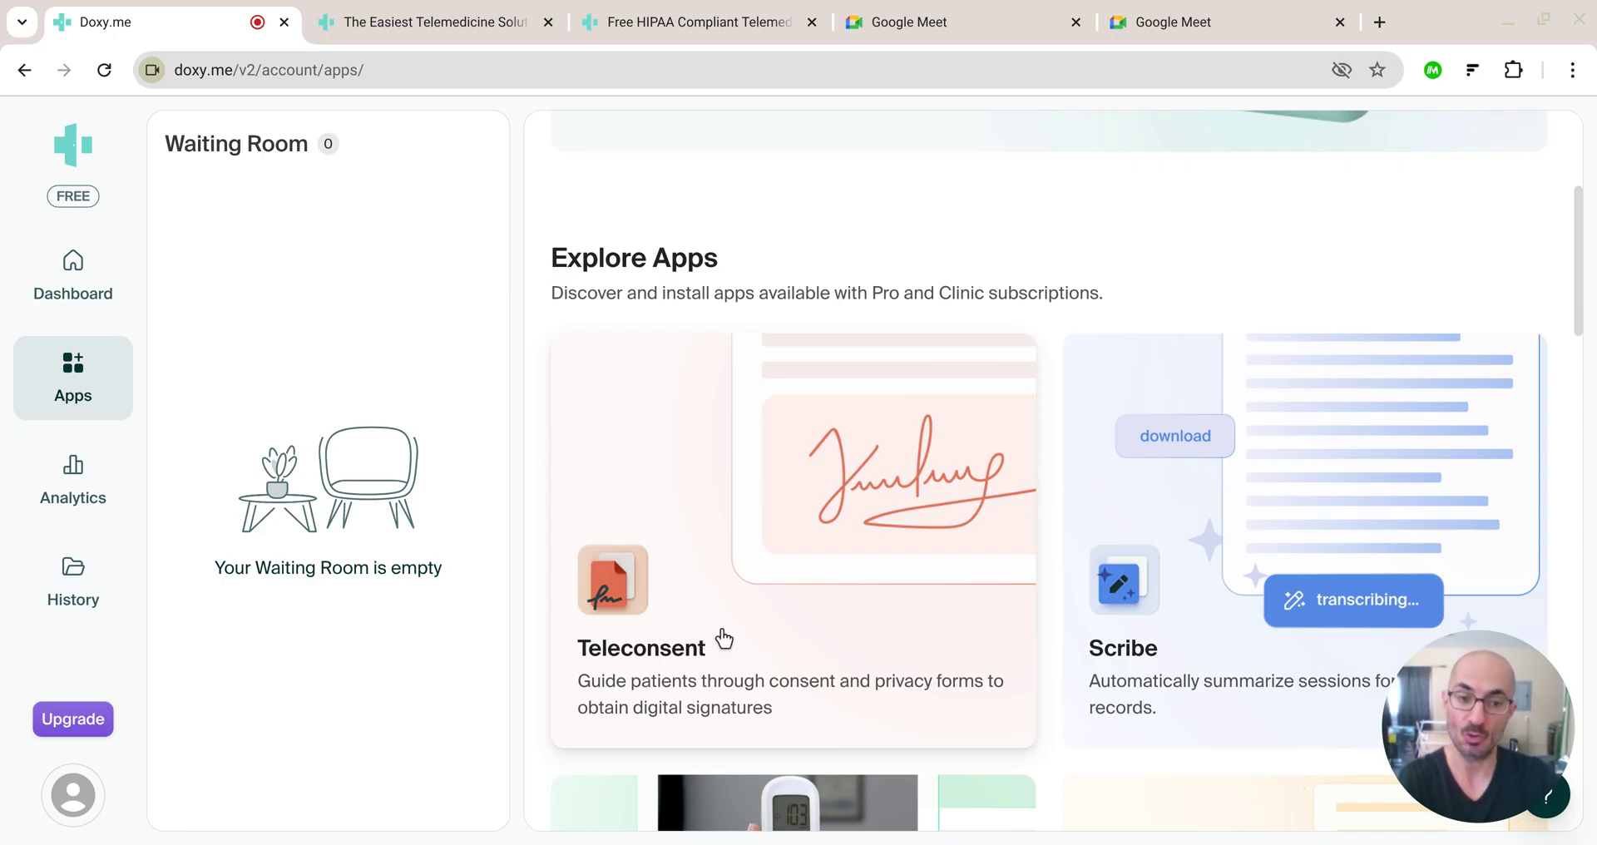
pyautogui.scroll(-1, 721, 638)
pyautogui.scroll(-3, 832, 624)
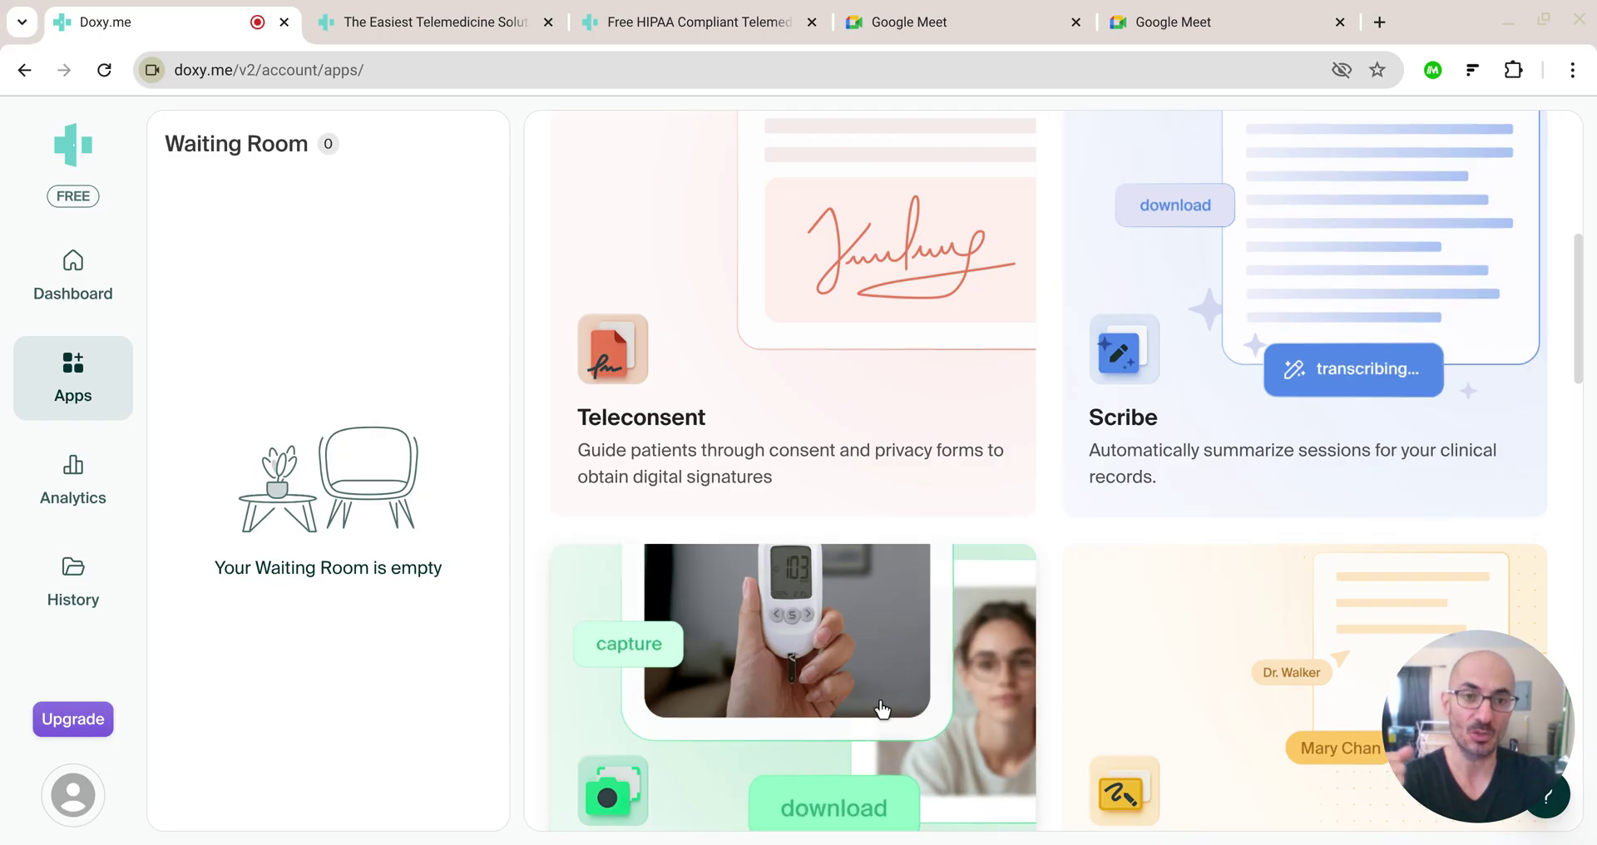
pyautogui.scroll(-1, 883, 709)
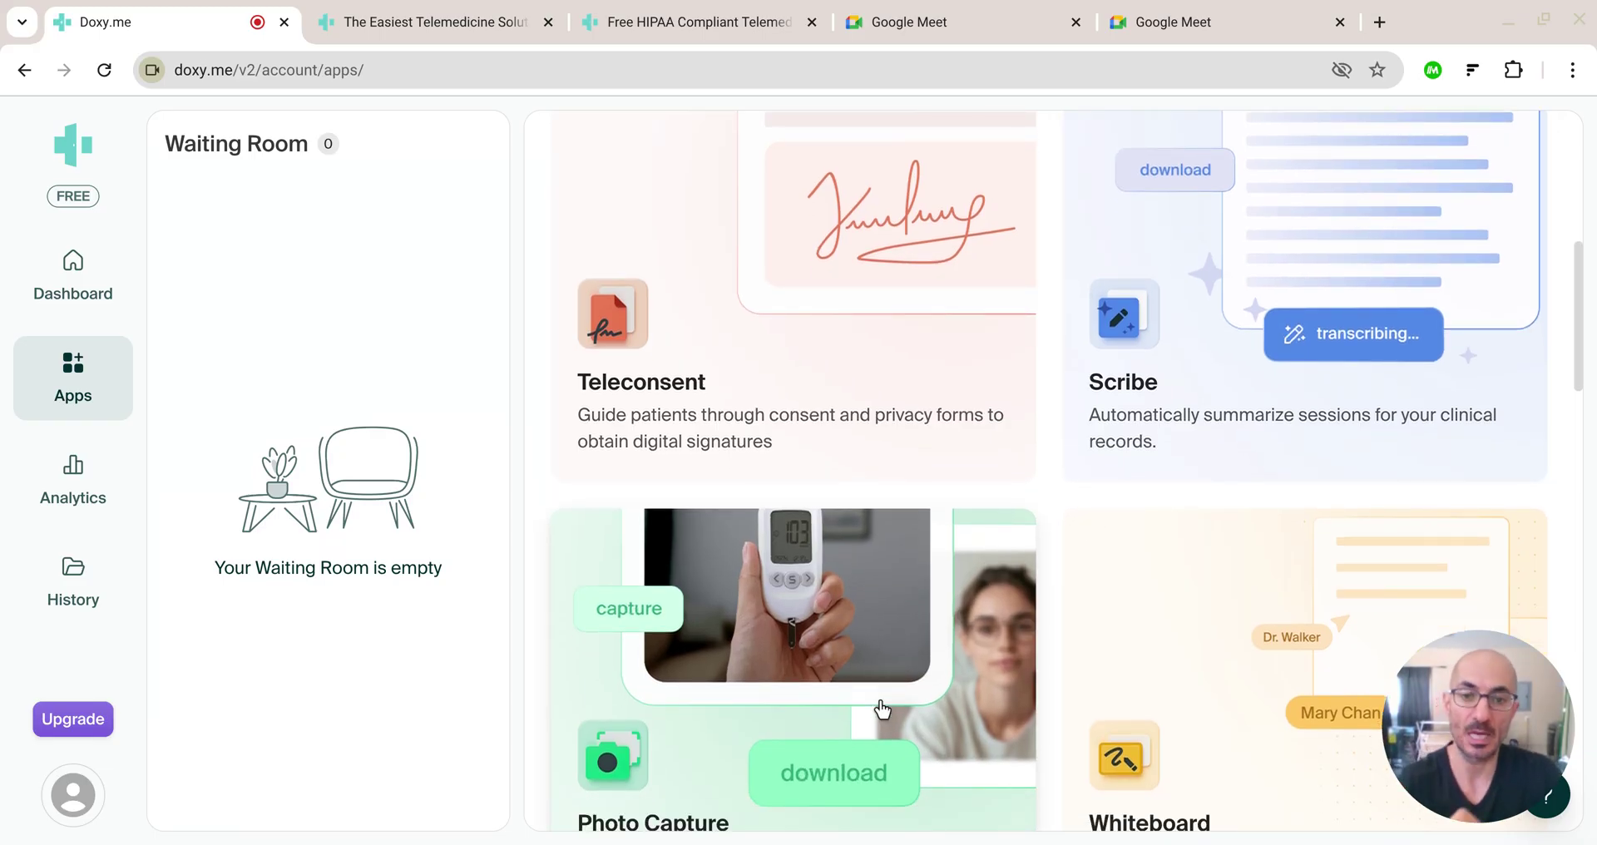
pyautogui.scroll(-3, 882, 710)
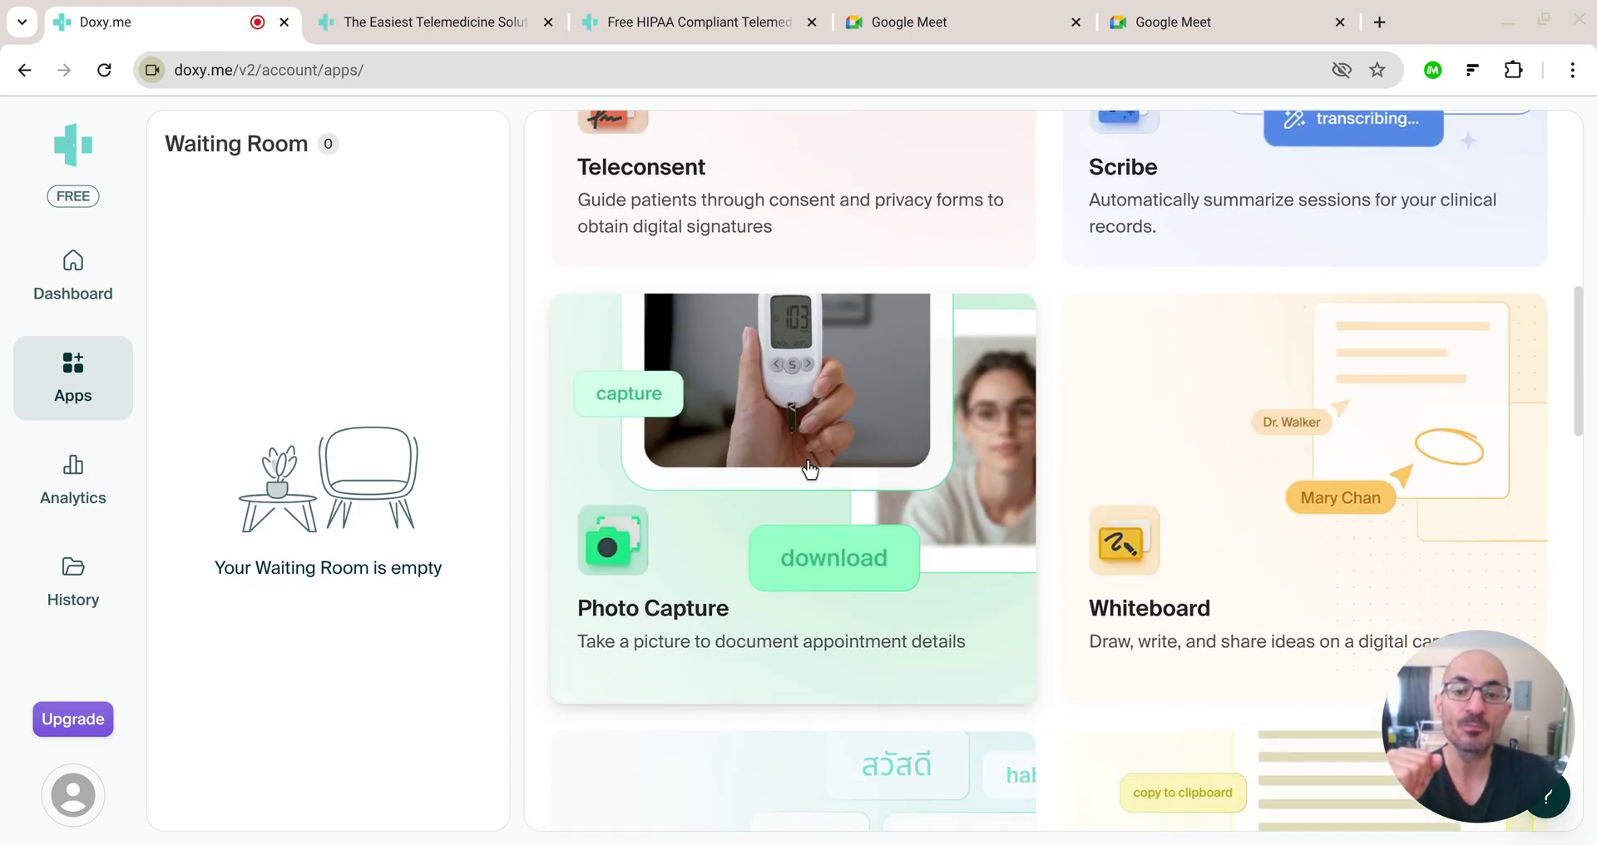
pyautogui.scroll(-3, 623, 509)
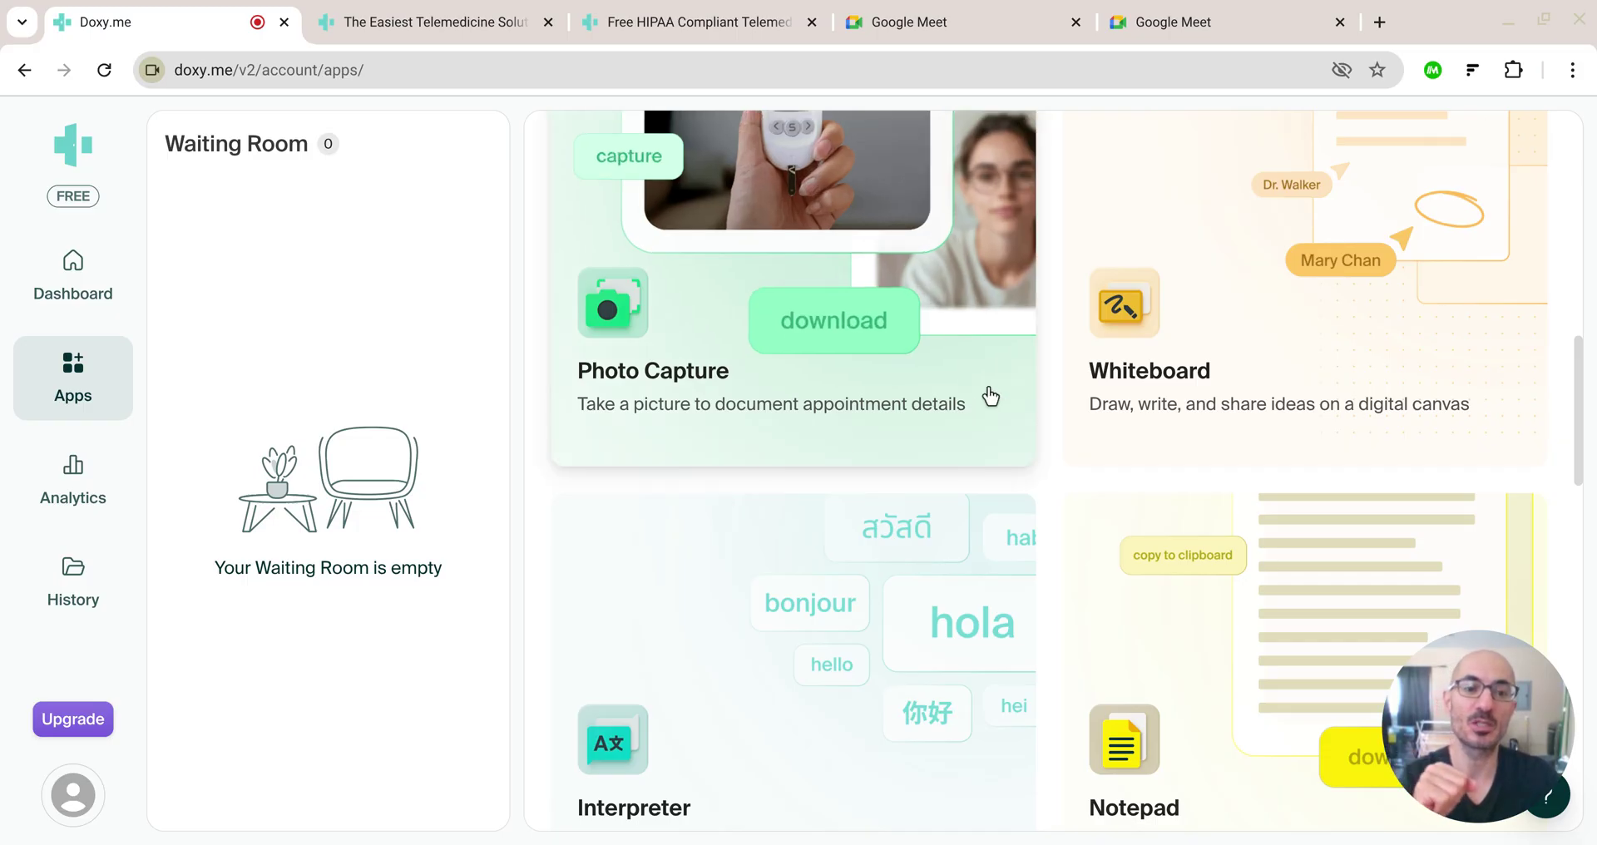
pyautogui.scroll(-1, 1213, 499)
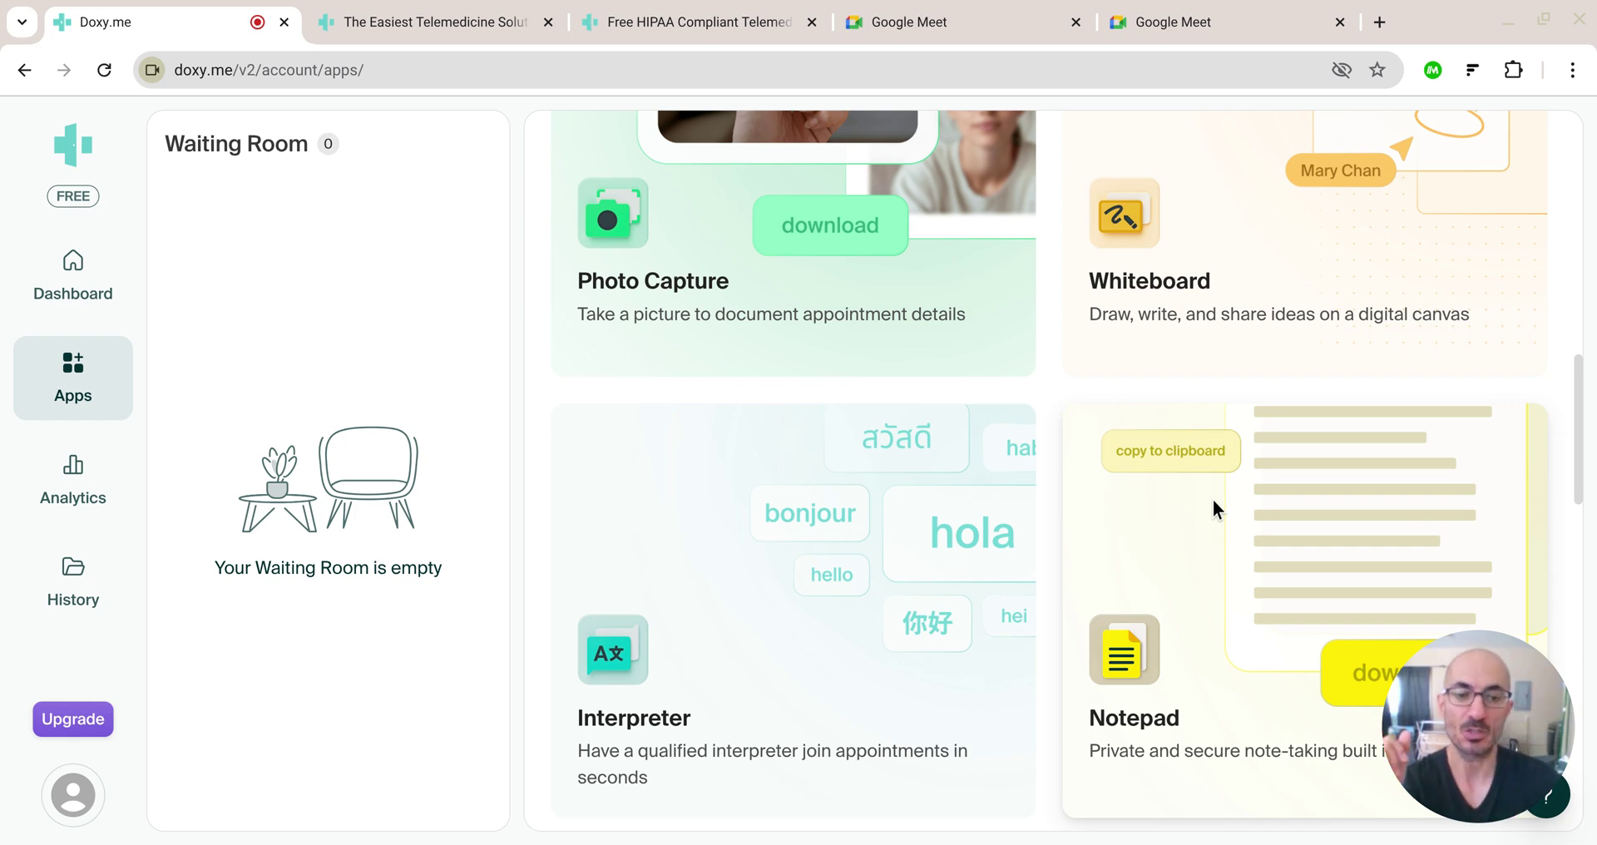
pyautogui.scroll(-4, 1198, 503)
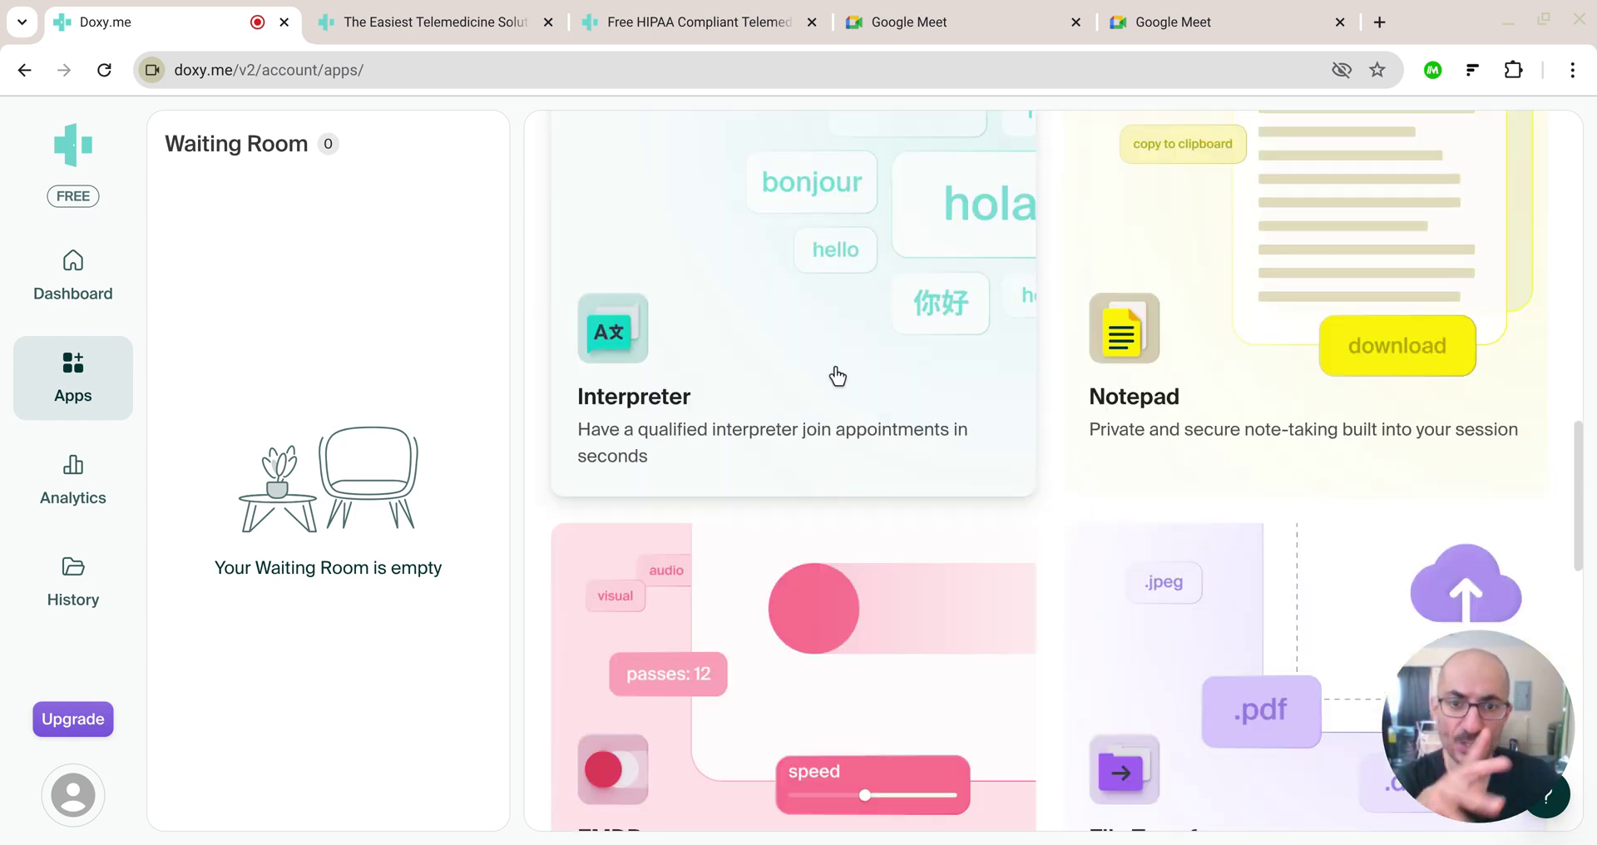
pyautogui.scroll(-5, 837, 376)
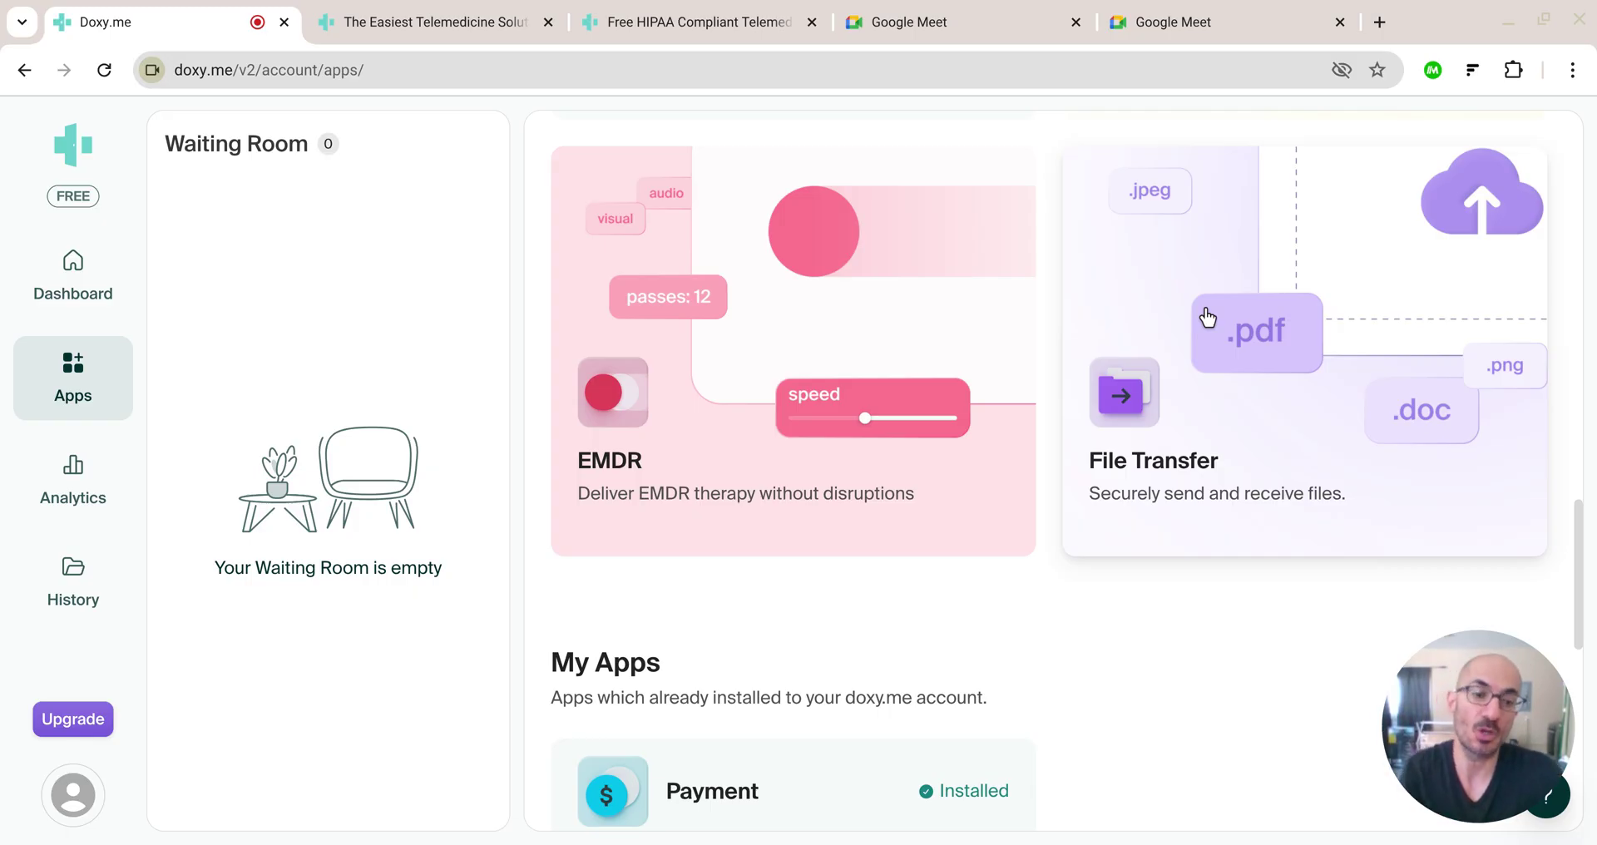
# - Check which apps are already installed to the account under My Apps
pyautogui.scroll(-1, 1015, 313)
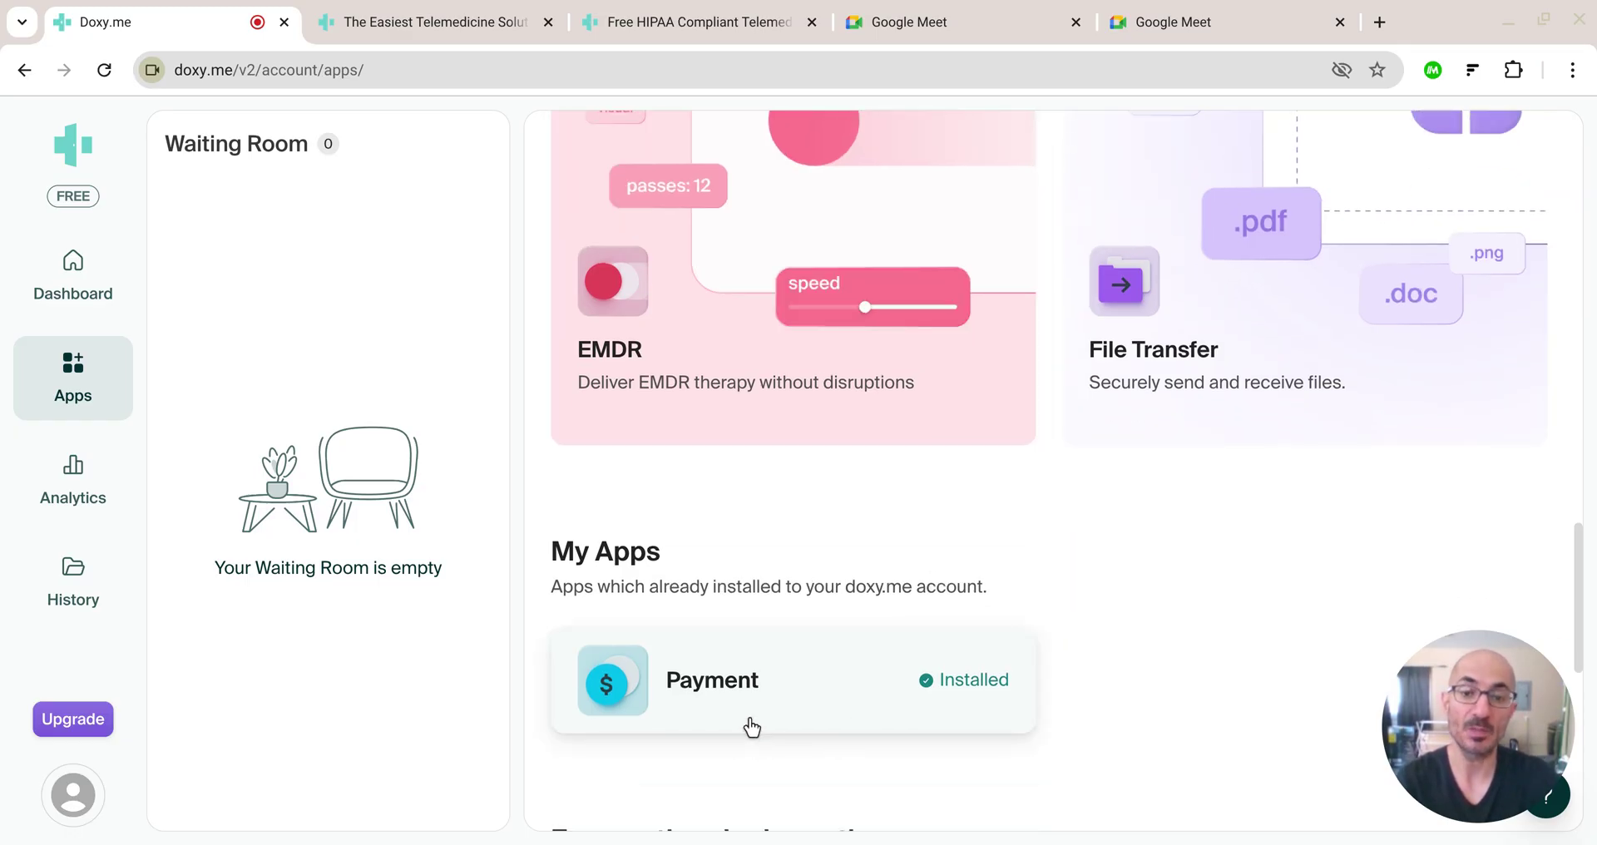
pyautogui.scroll(-1, 754, 732)
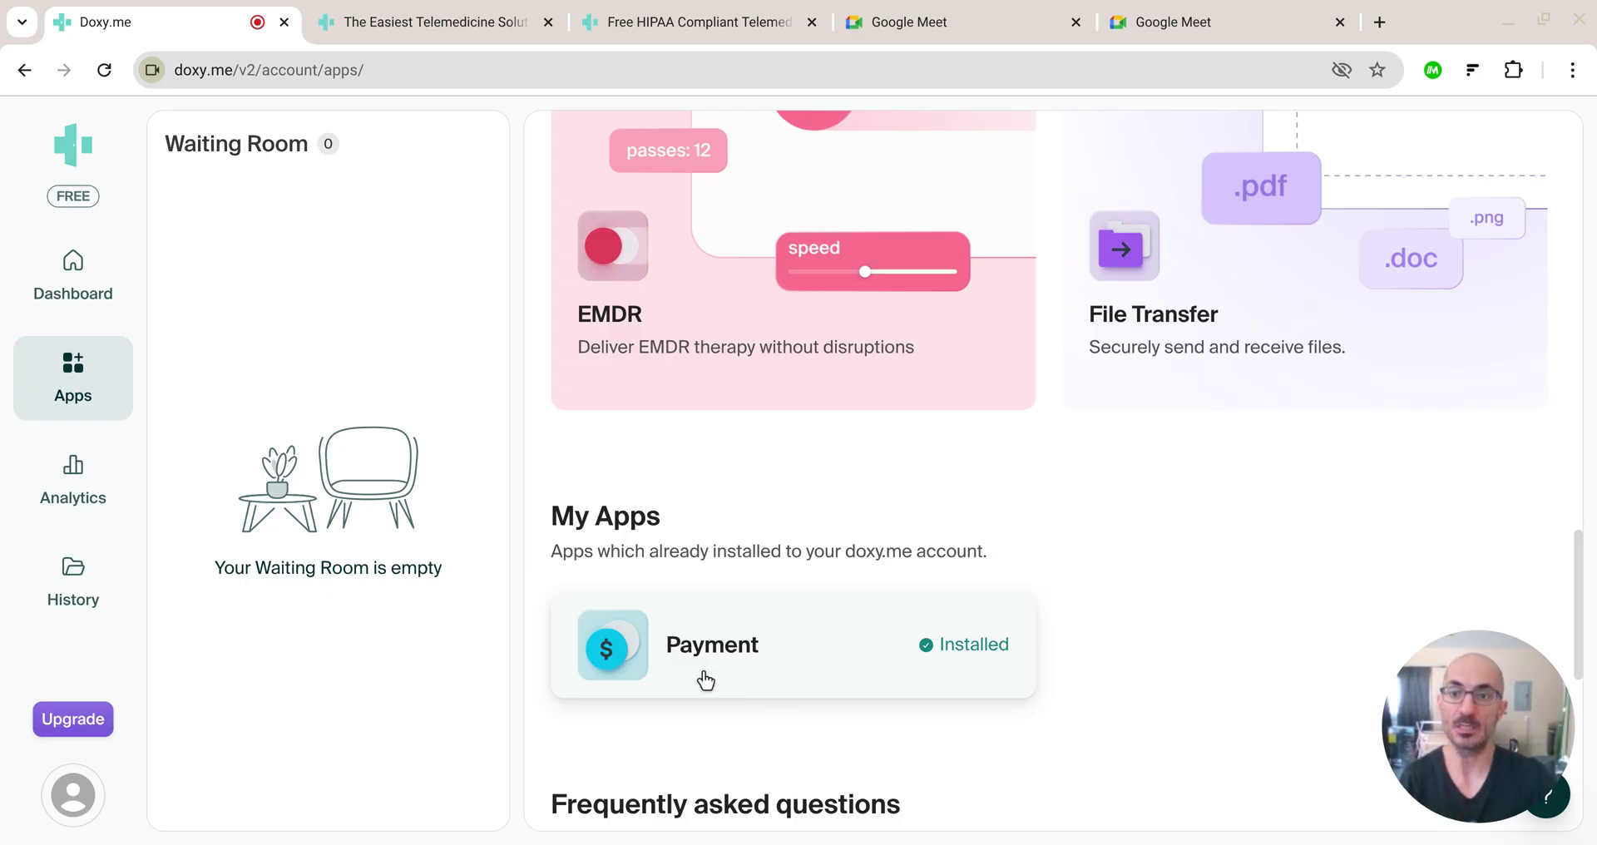
pyautogui.scroll(-1, 725, 642)
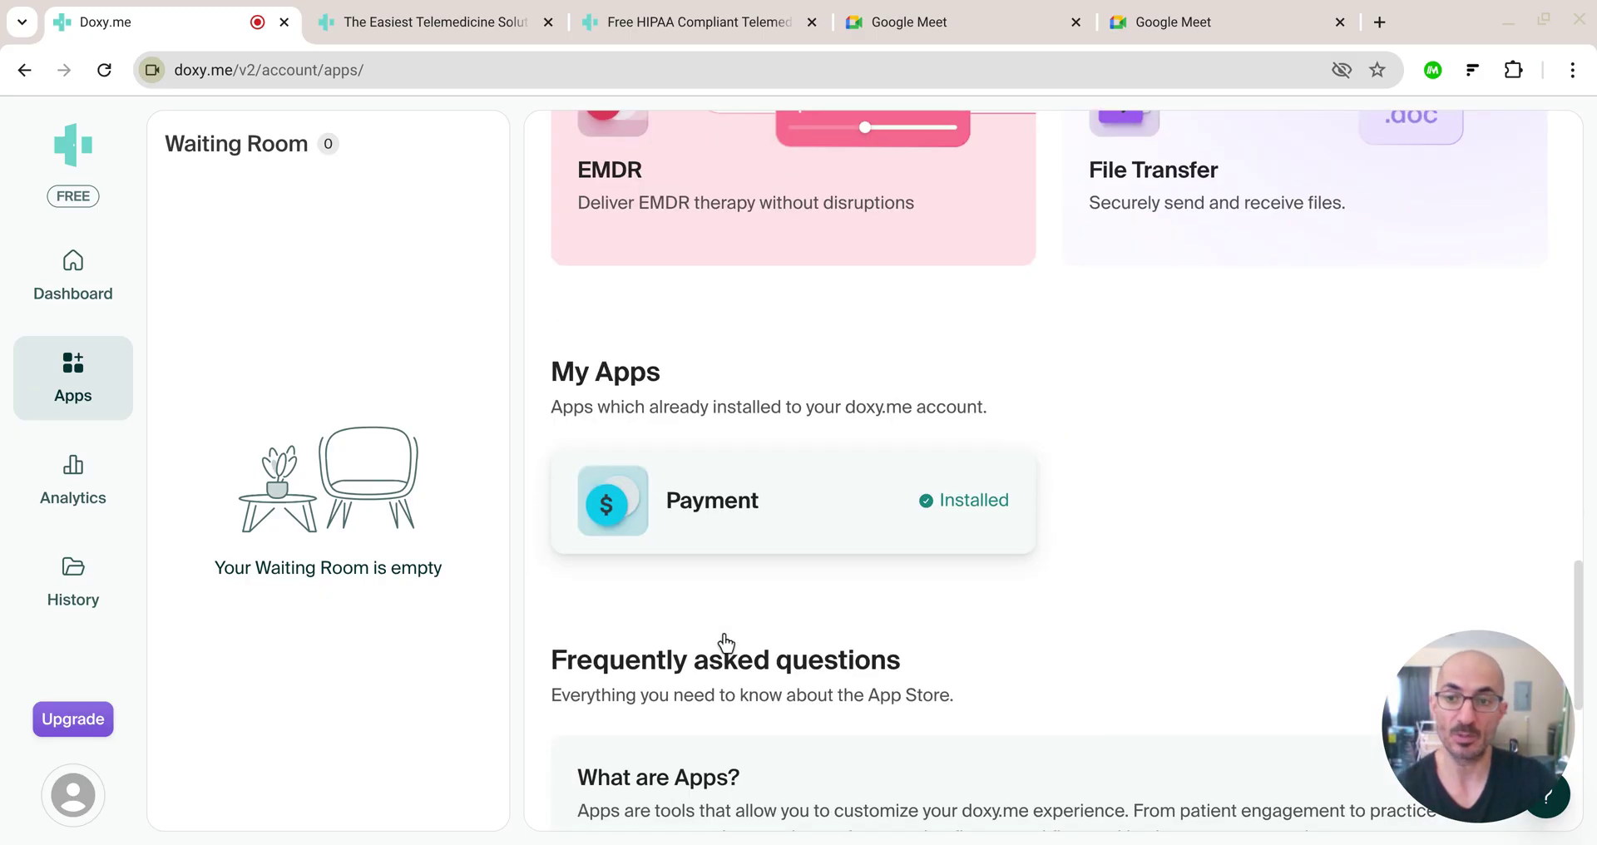
pyautogui.scroll(3, 725, 642)
# - Switch to the doxy.me providers page and examine the Patient View and Clinician Dashboard previews
pyautogui.click(426, 27)
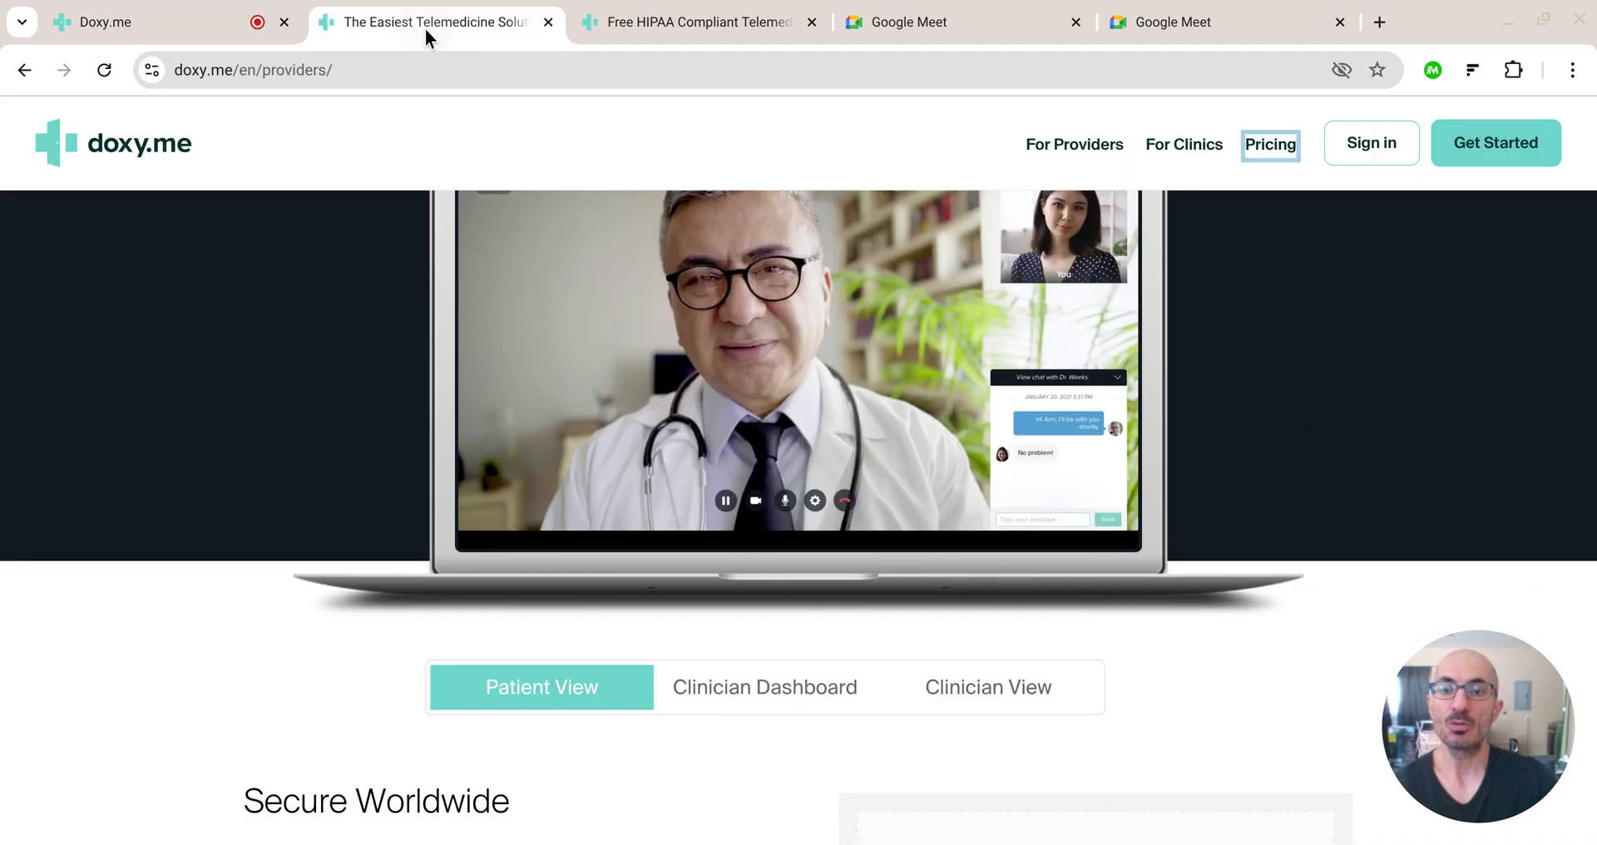
pyautogui.scroll(3, 545, 250)
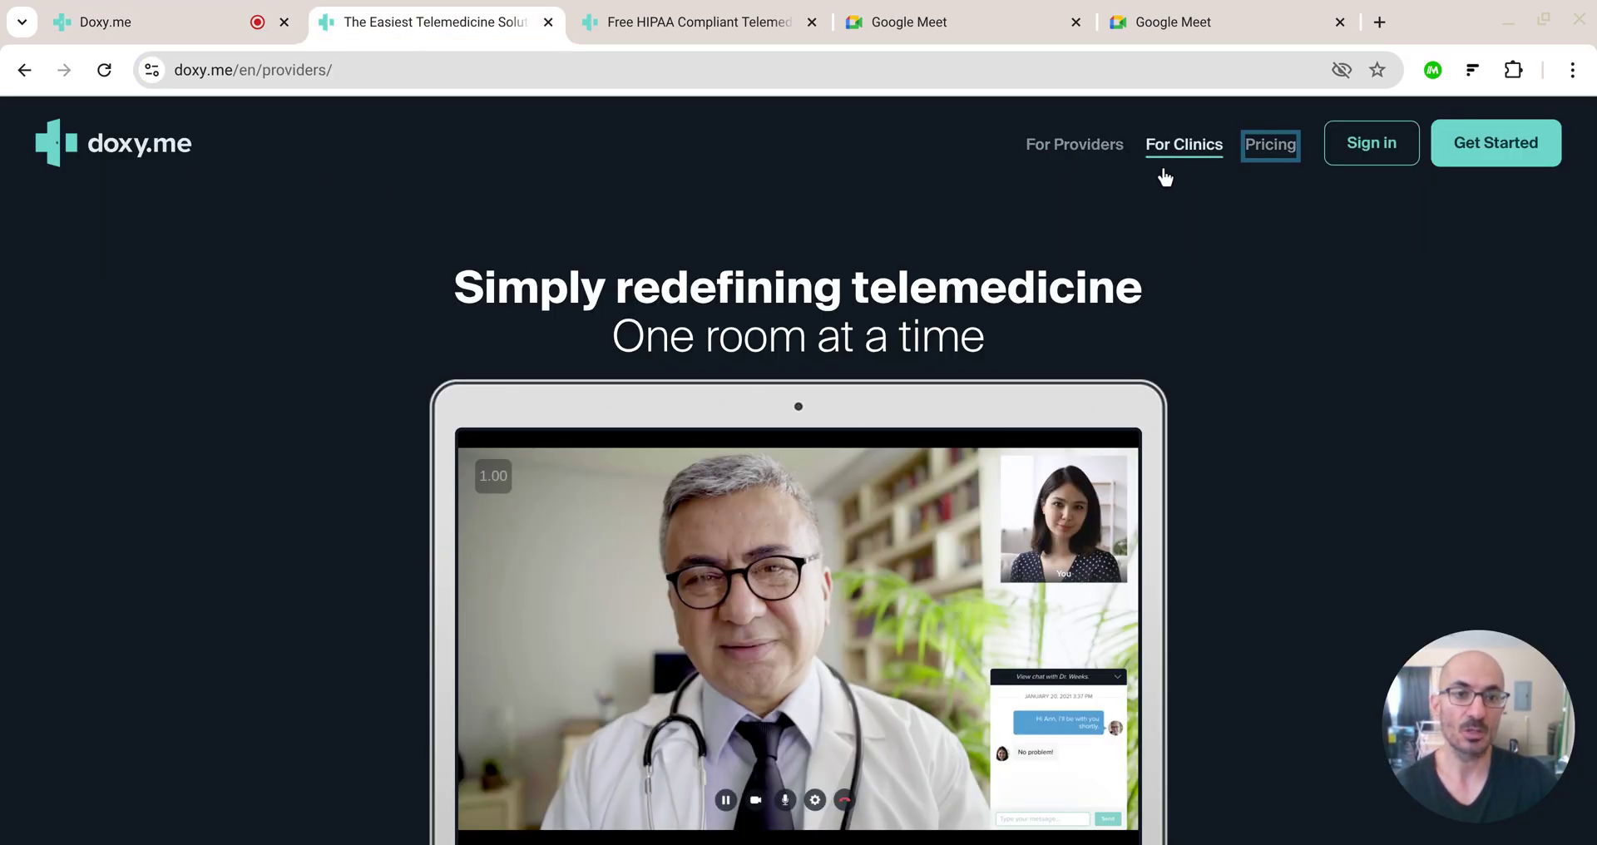
pyautogui.scroll(-1, 917, 470)
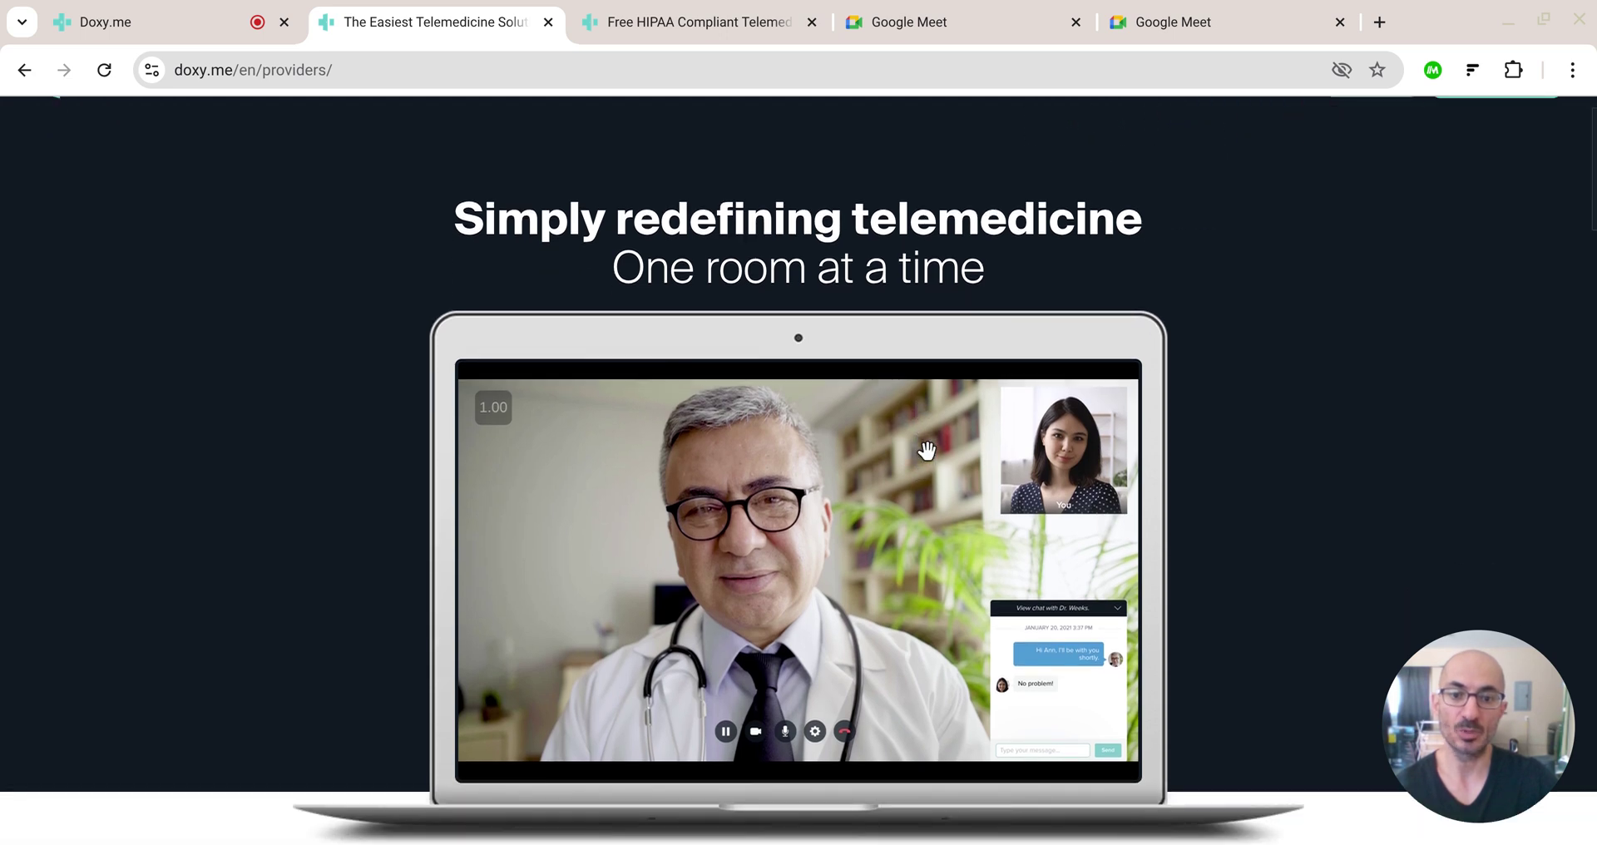
pyautogui.scroll(1, 927, 450)
pyautogui.scroll(-2, 873, 482)
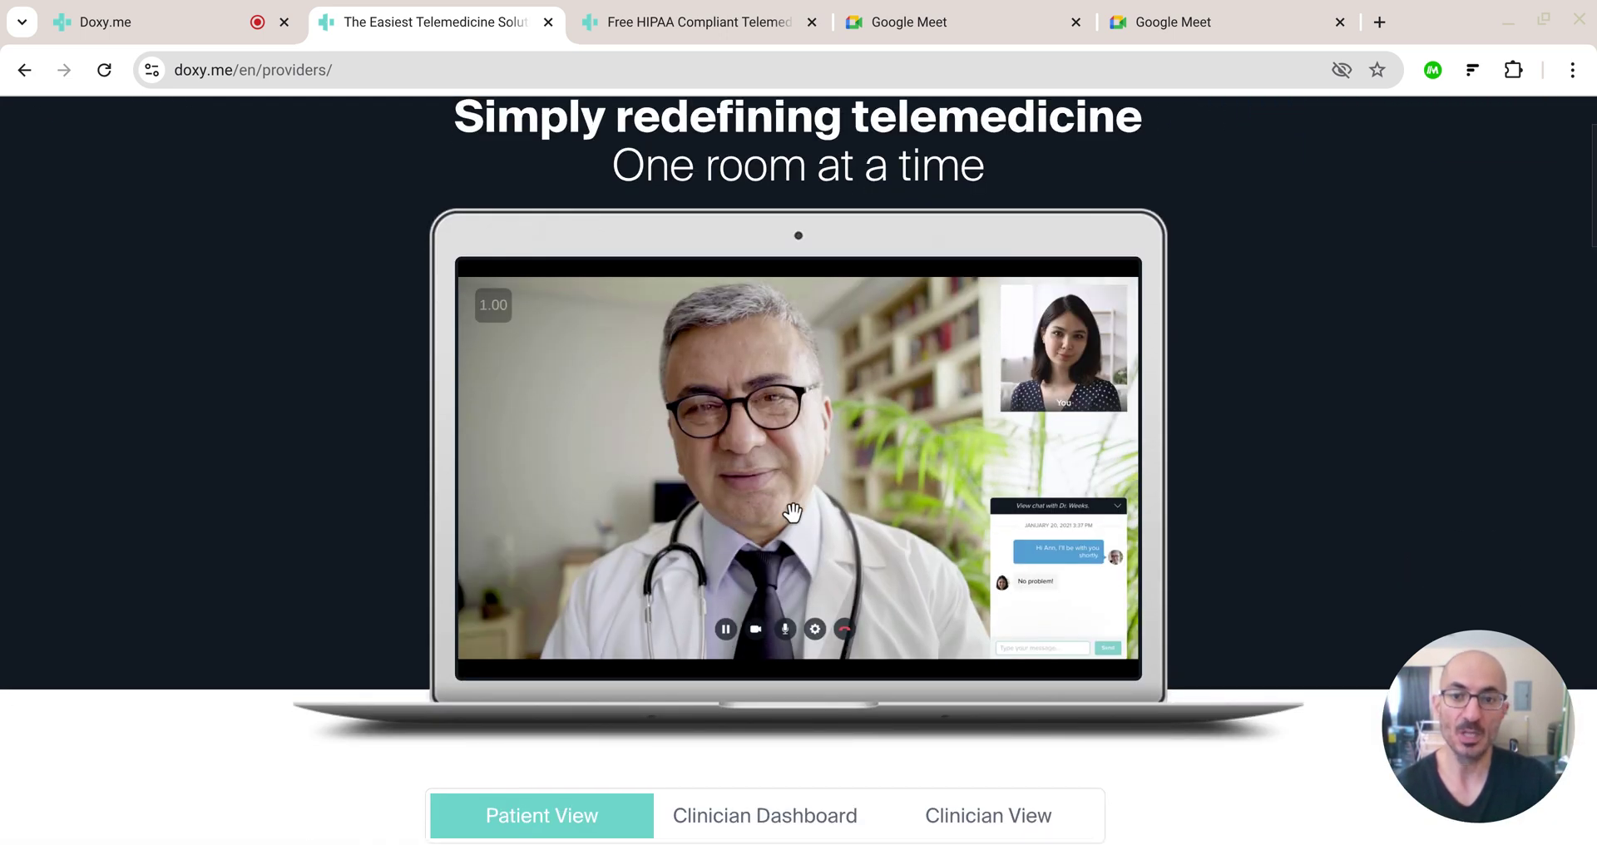
pyautogui.scroll(-1, 748, 540)
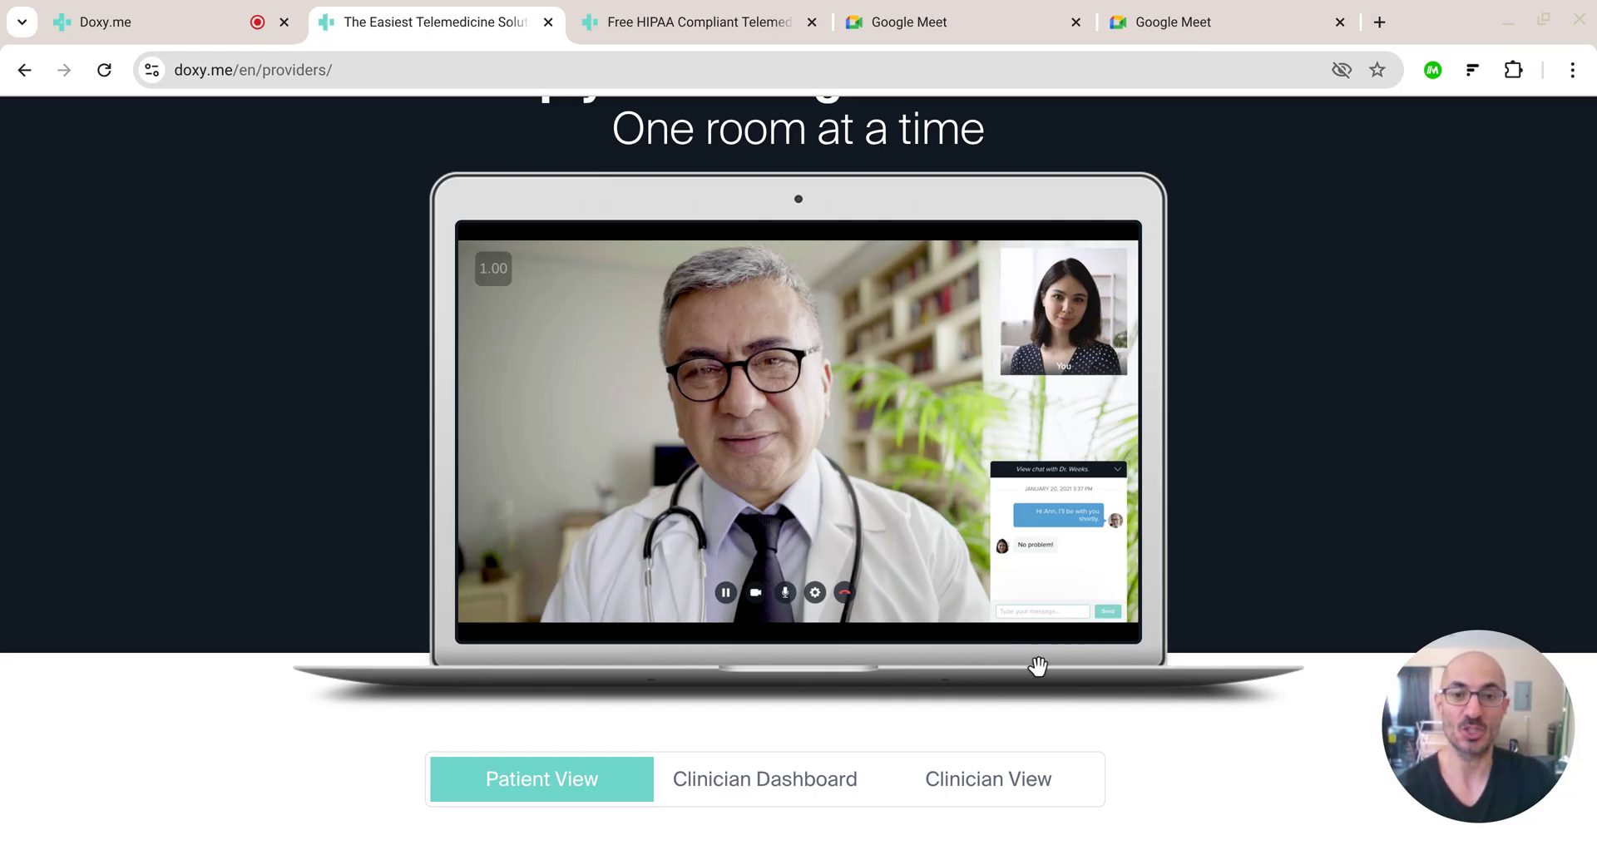
pyautogui.scroll(-1, 1037, 665)
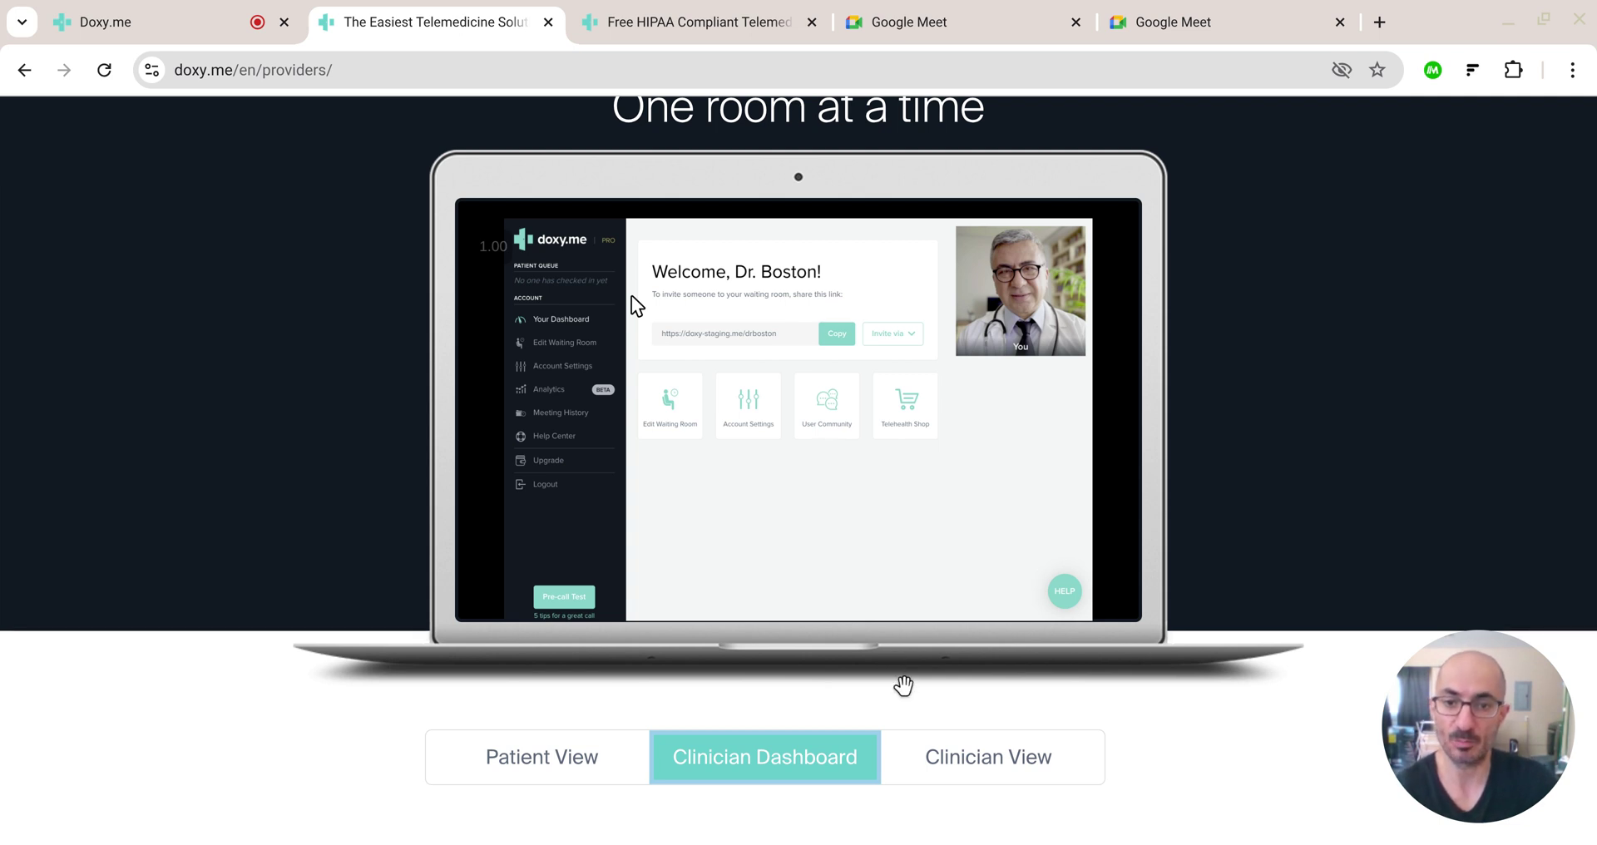
# - Display the Clinician View preview and inspect its in-call tools and patient chat up close
pyautogui.click(988, 789)
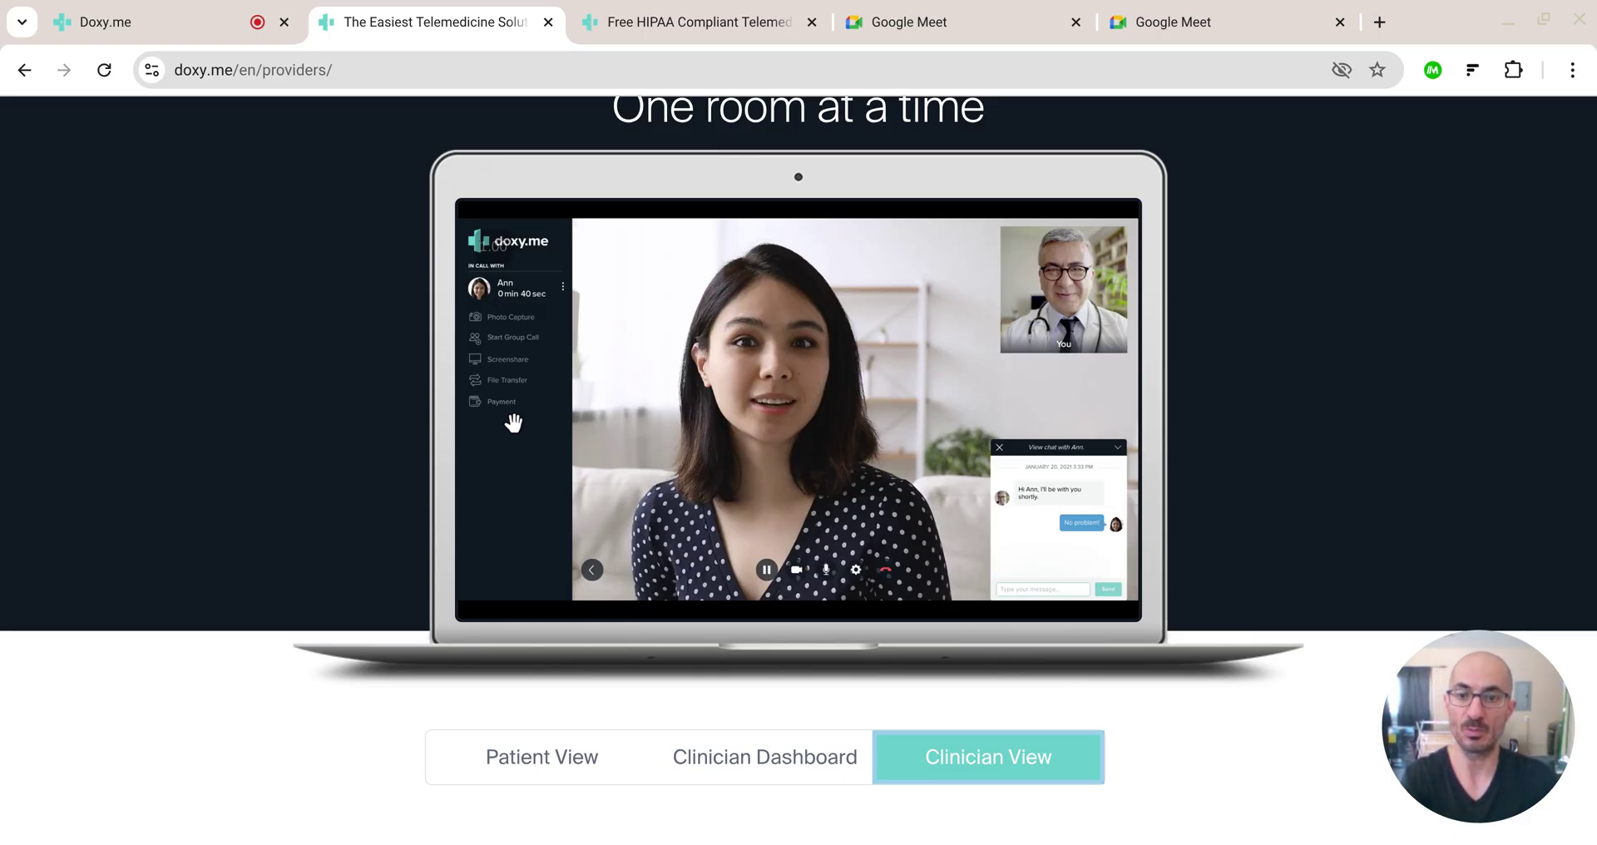
pyautogui.scroll(5, 513, 425)
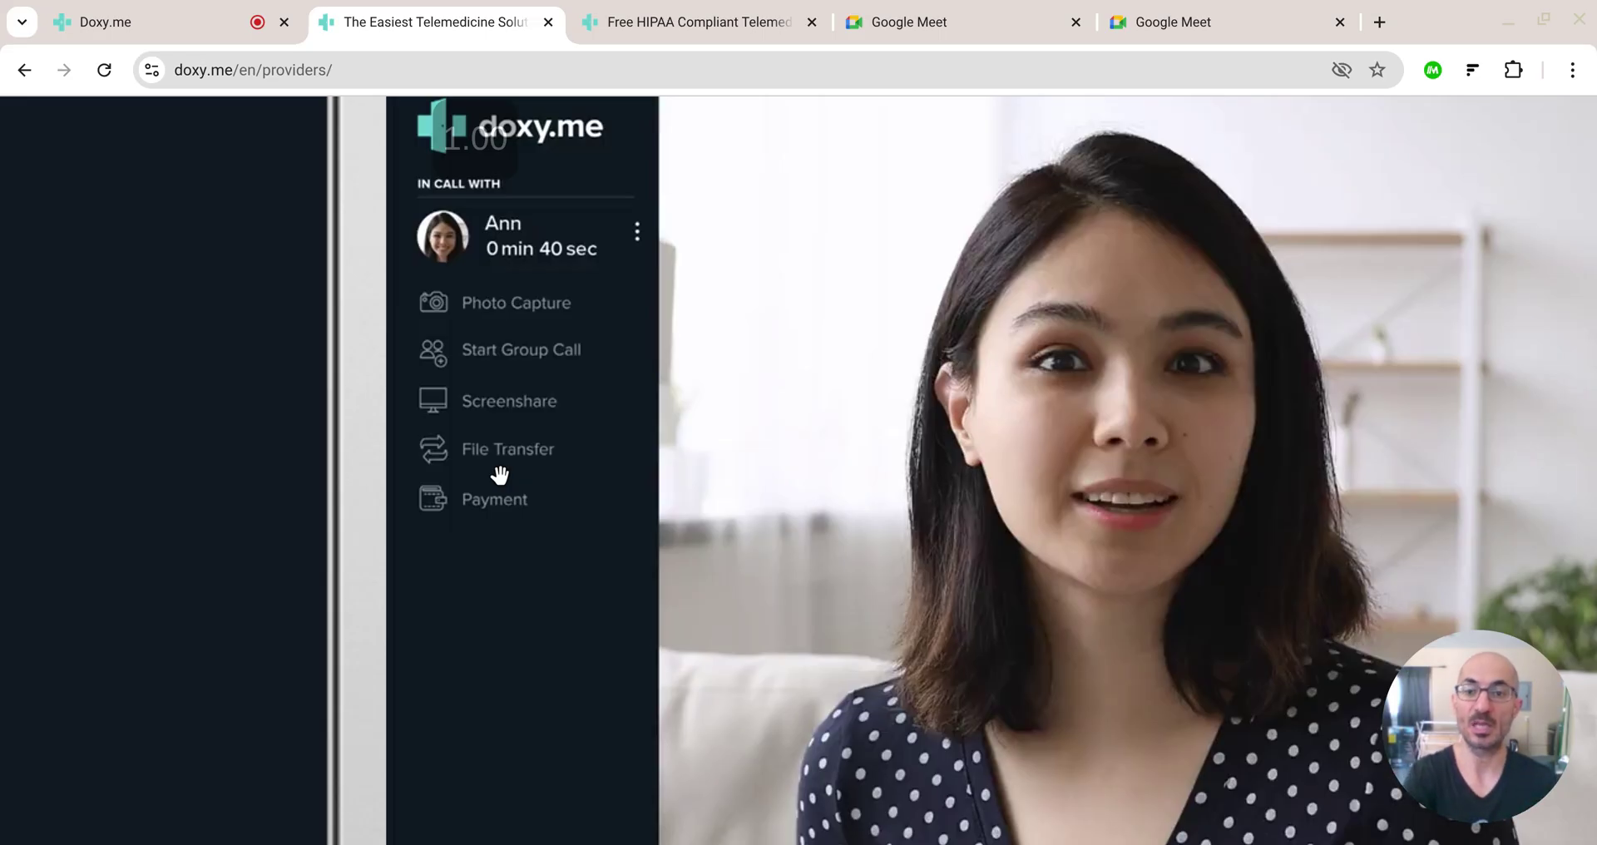
pyautogui.scroll(3, 499, 474)
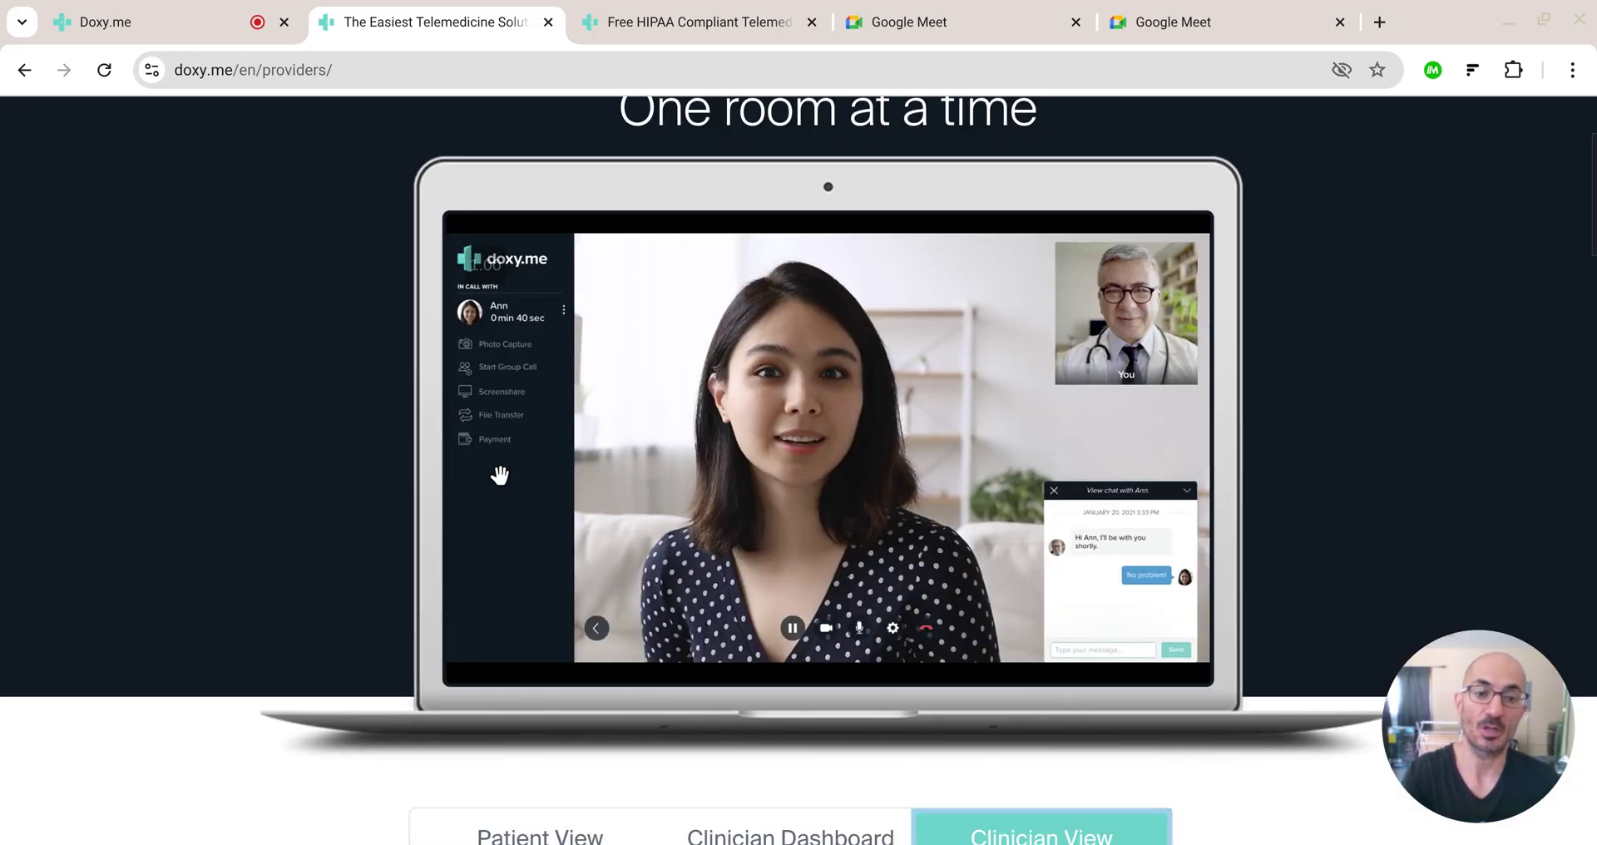
pyautogui.scroll(-3, 1213, 627)
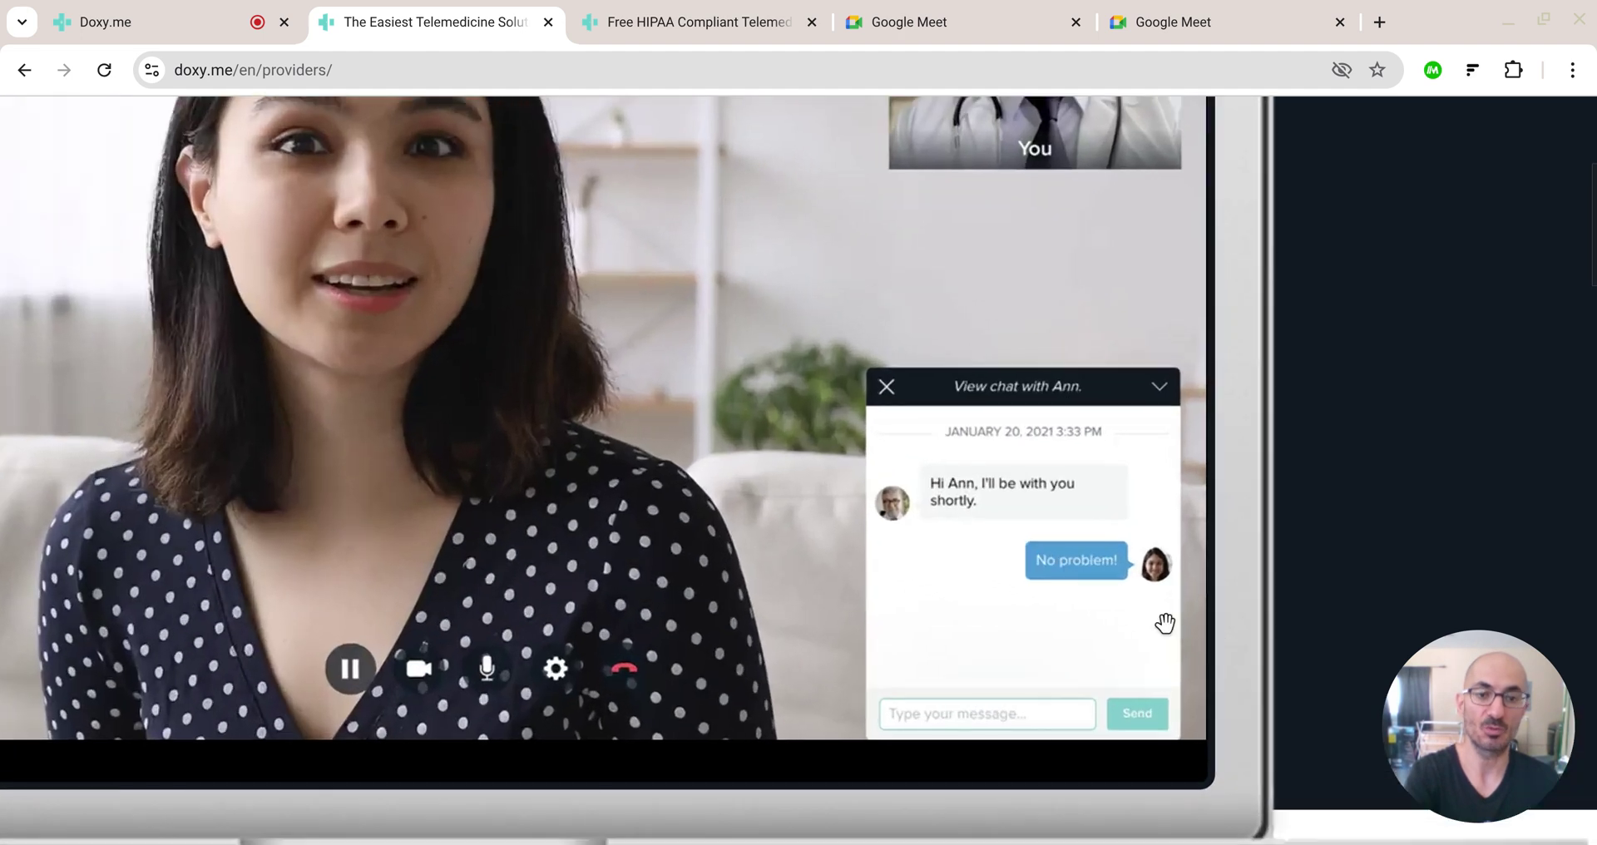
pyautogui.scroll(-2, 1036, 553)
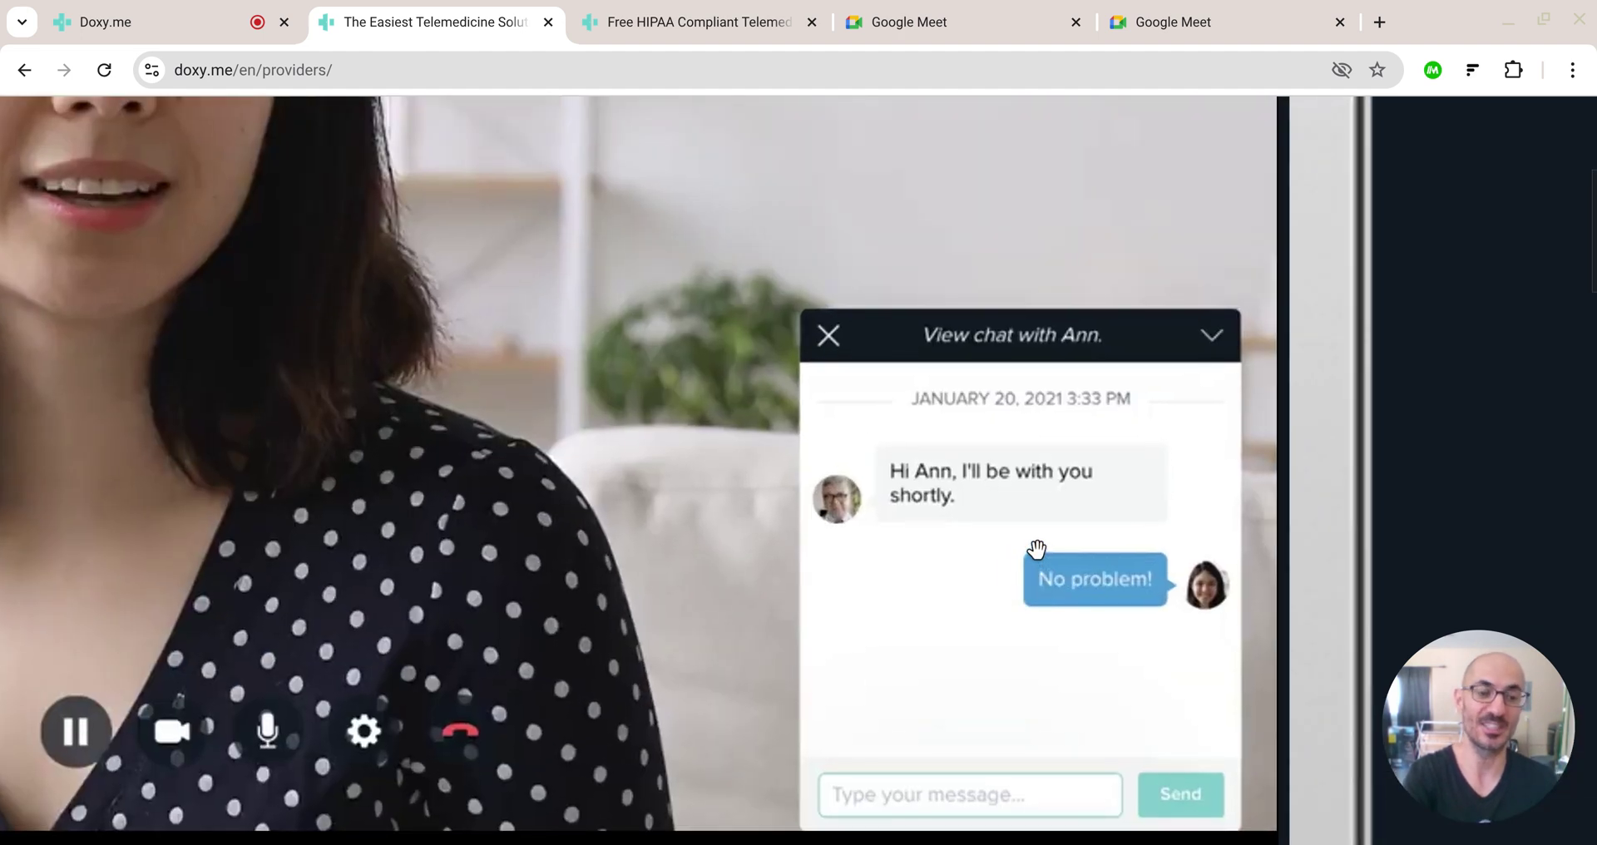
pyautogui.scroll(1, 1036, 550)
pyautogui.scroll(1, 1036, 550)
pyautogui.scroll(2, 1036, 550)
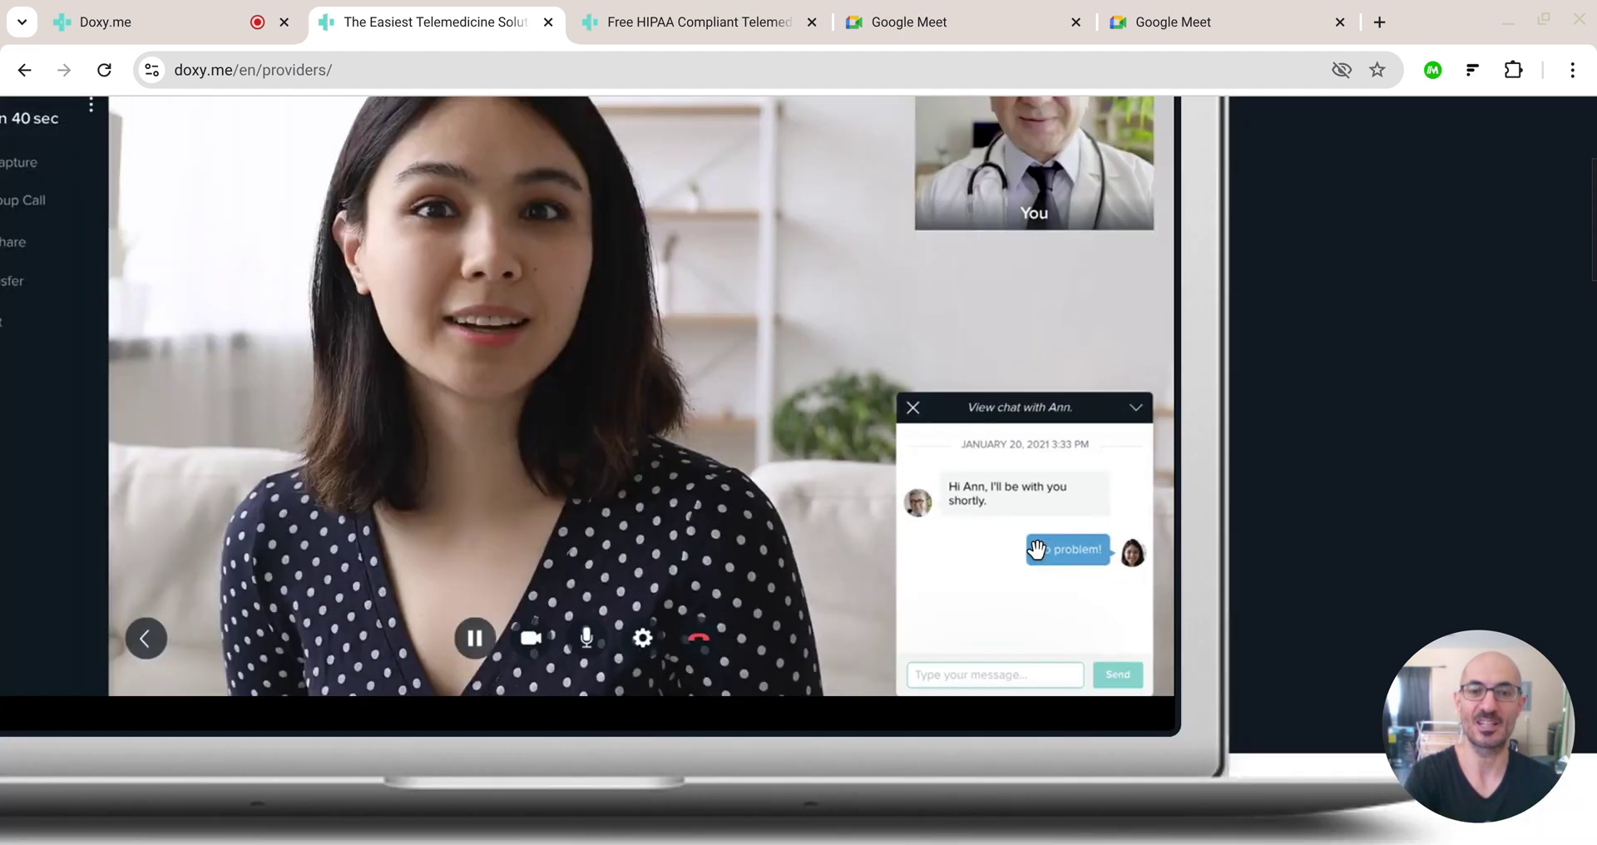
# - Switch to the doxy.me pricing page and review what the Free Lite-user plan includes
pyautogui.click(711, 22)
pyautogui.scroll(15, 710, 495)
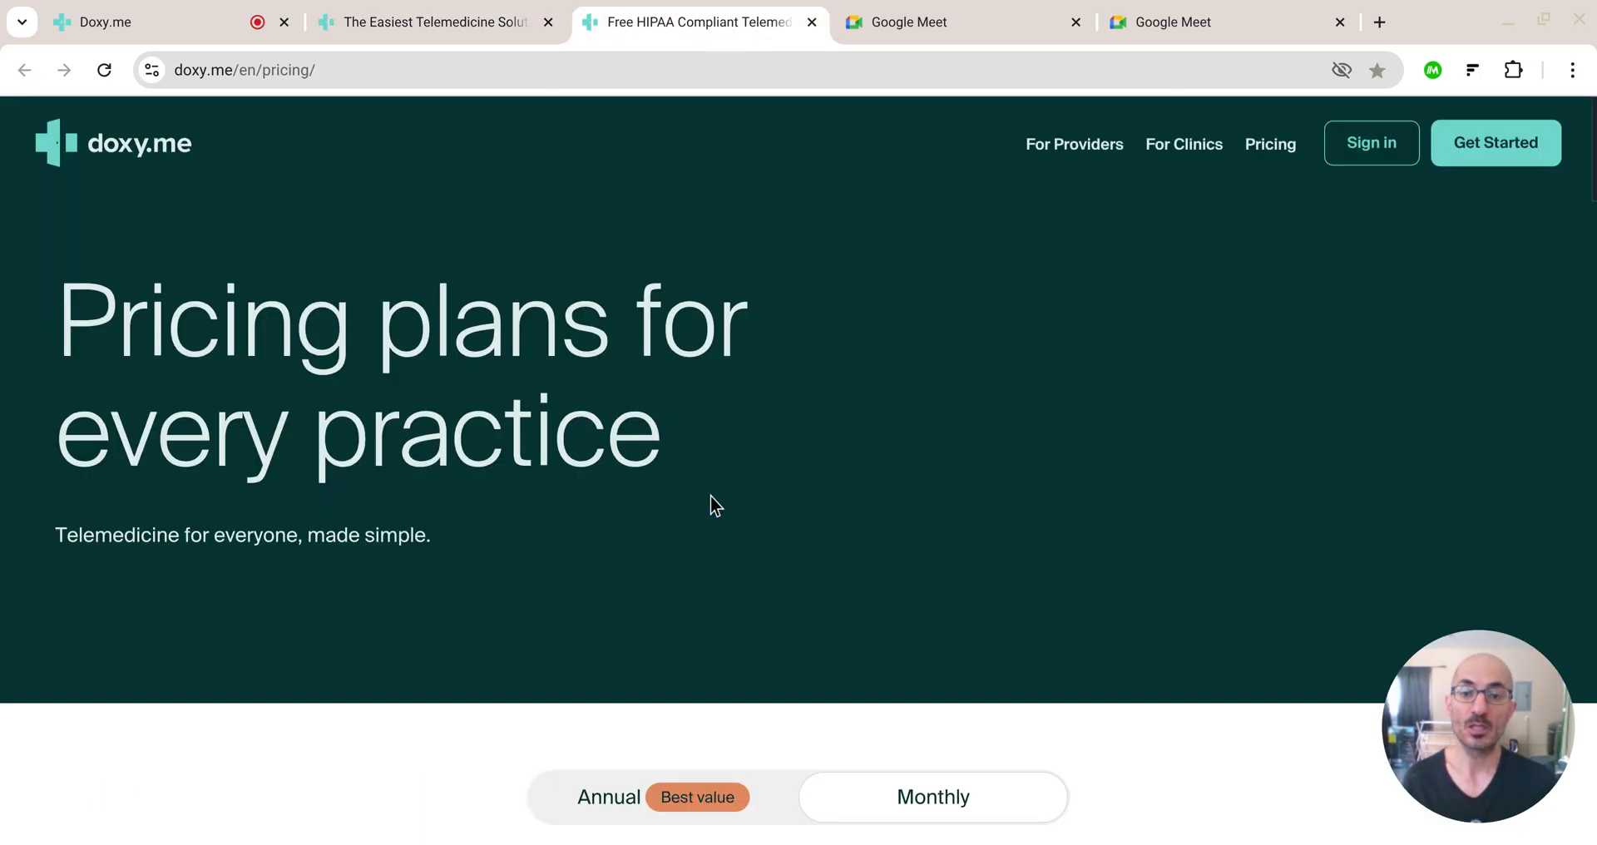
pyautogui.scroll(-4, 712, 505)
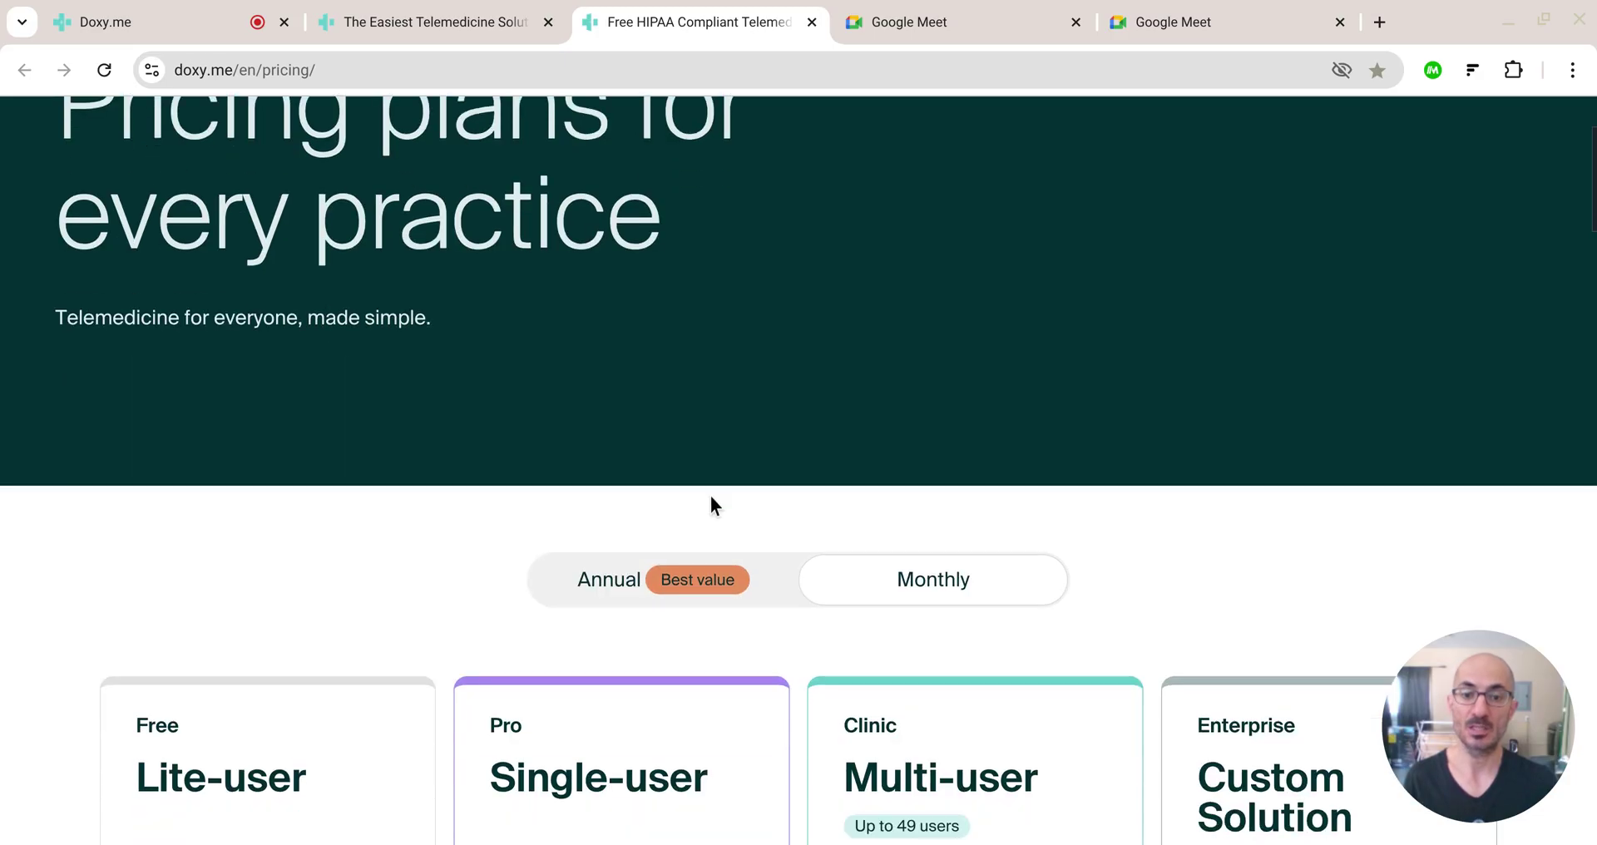
pyautogui.scroll(-5, 308, 665)
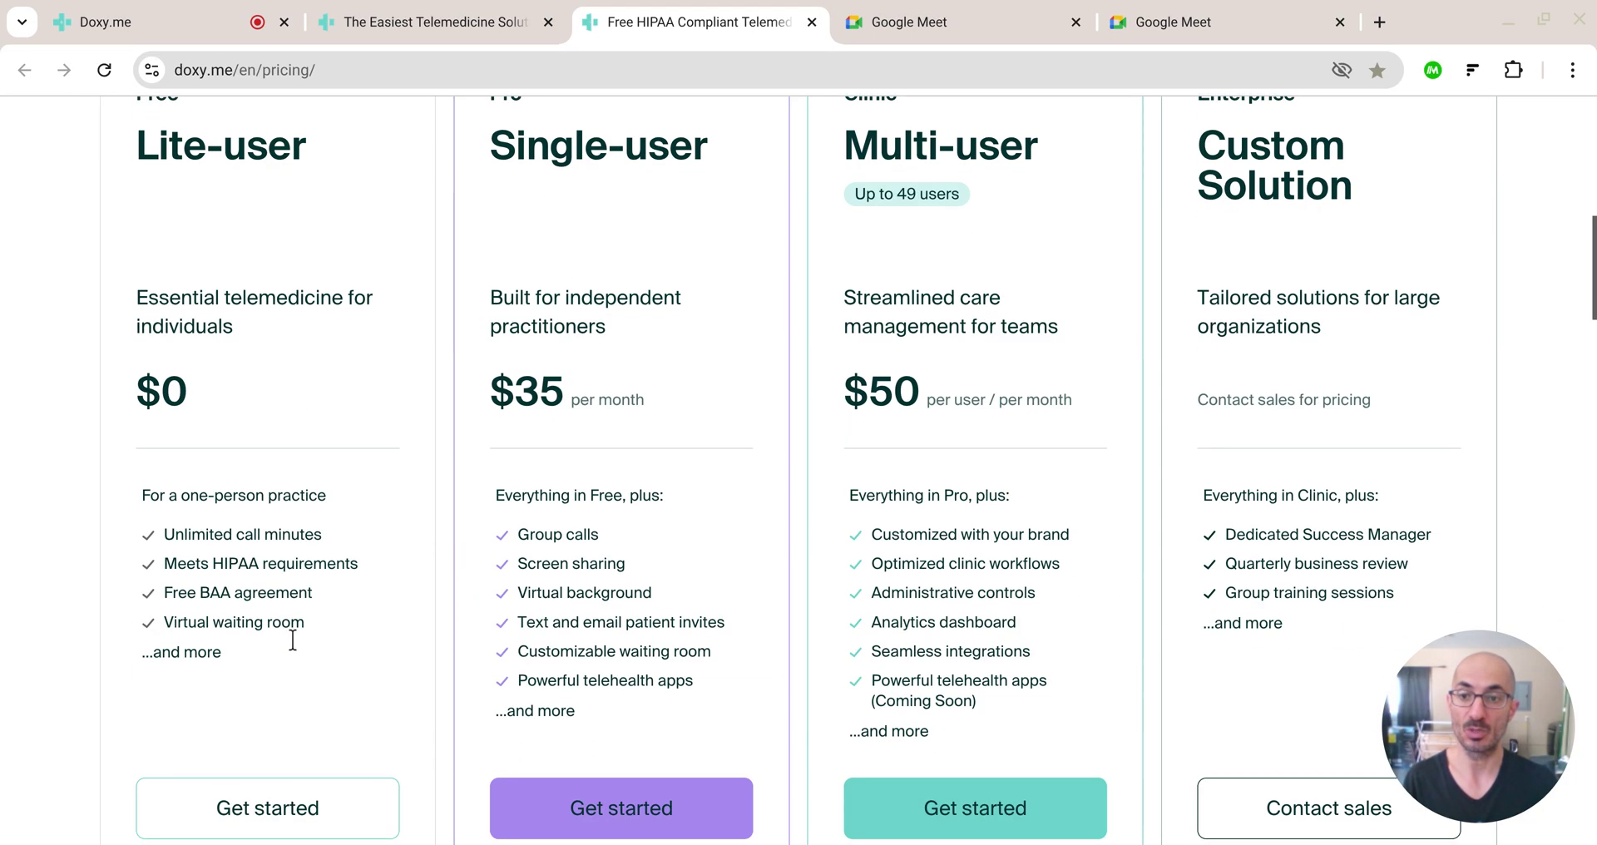
pyautogui.scroll(1, 275, 531)
pyautogui.scroll(-2, 253, 451)
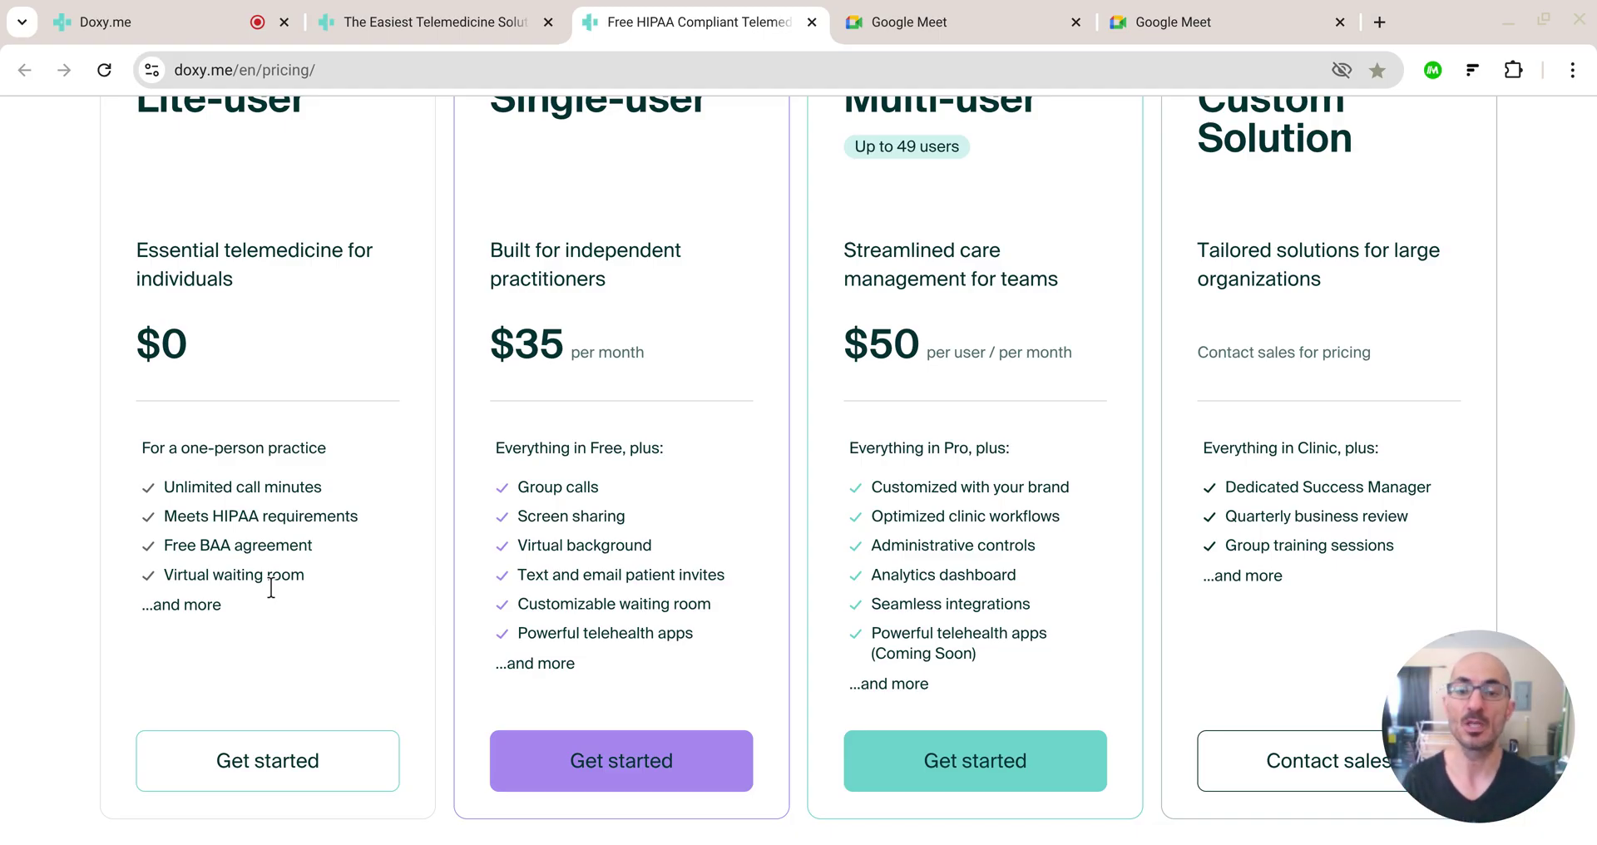
# - Compare the Pro Single-user plan's features with the other monthly plans
pyautogui.scroll(1, 273, 566)
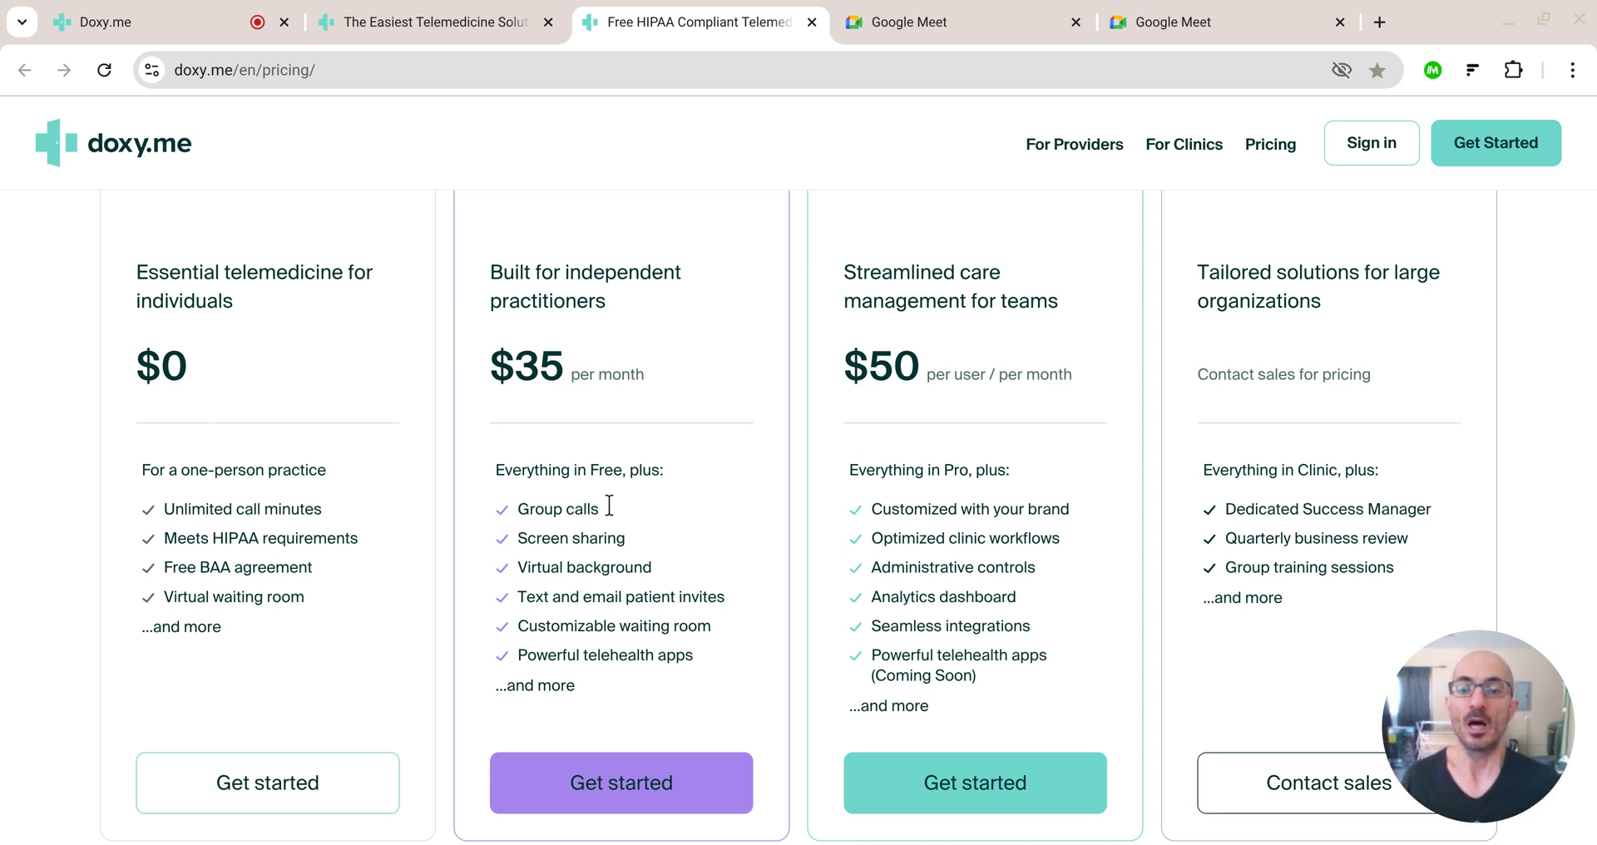
pyautogui.scroll(1, 636, 549)
pyautogui.scroll(-1, 655, 565)
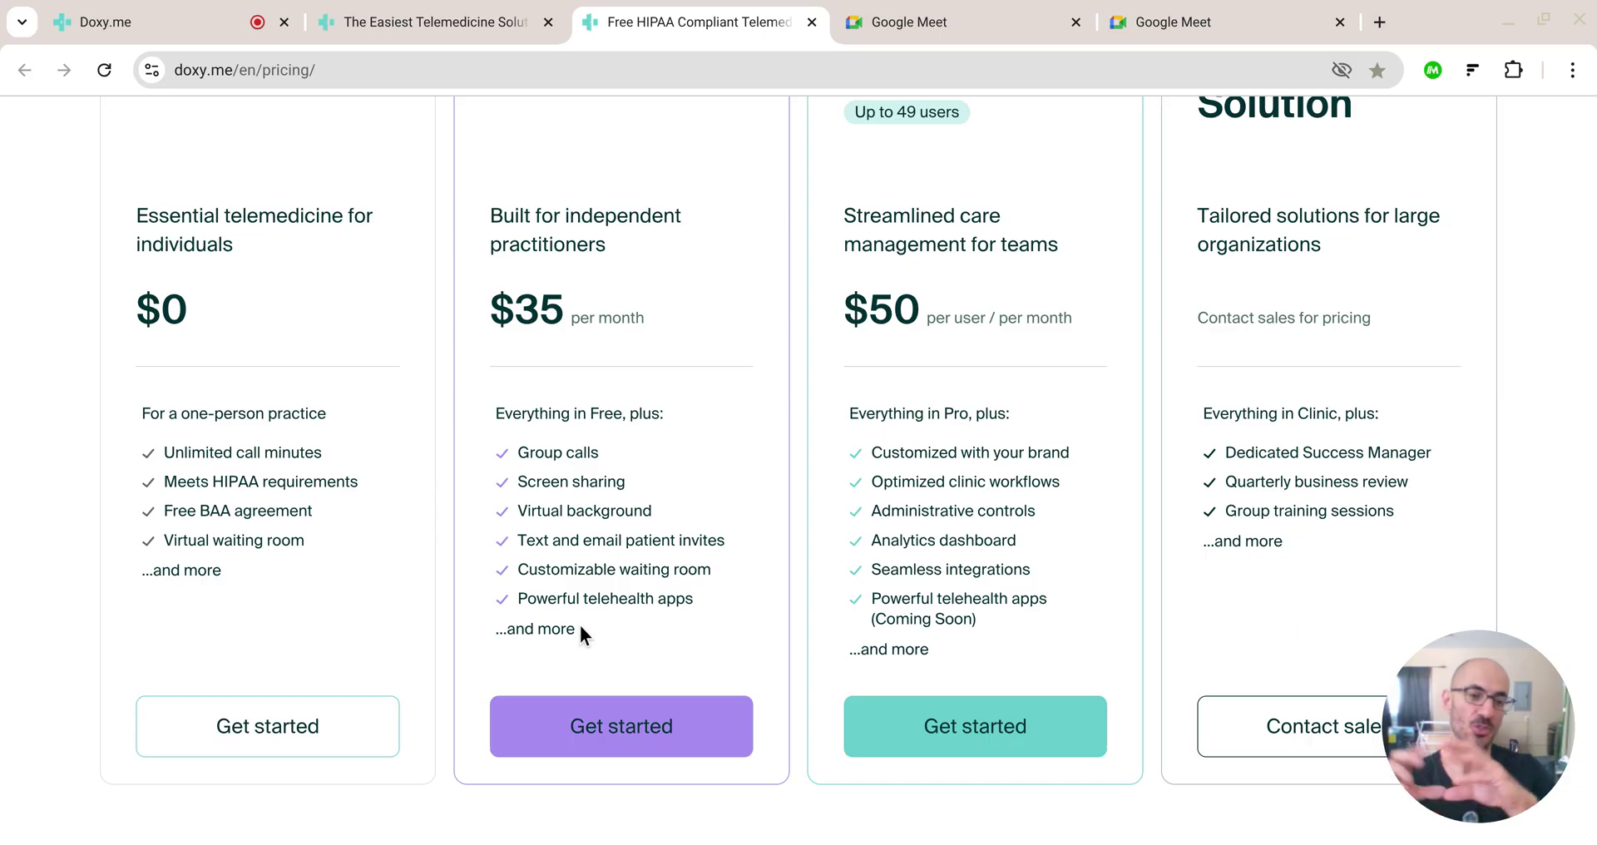
pyautogui.scroll(1, 616, 627)
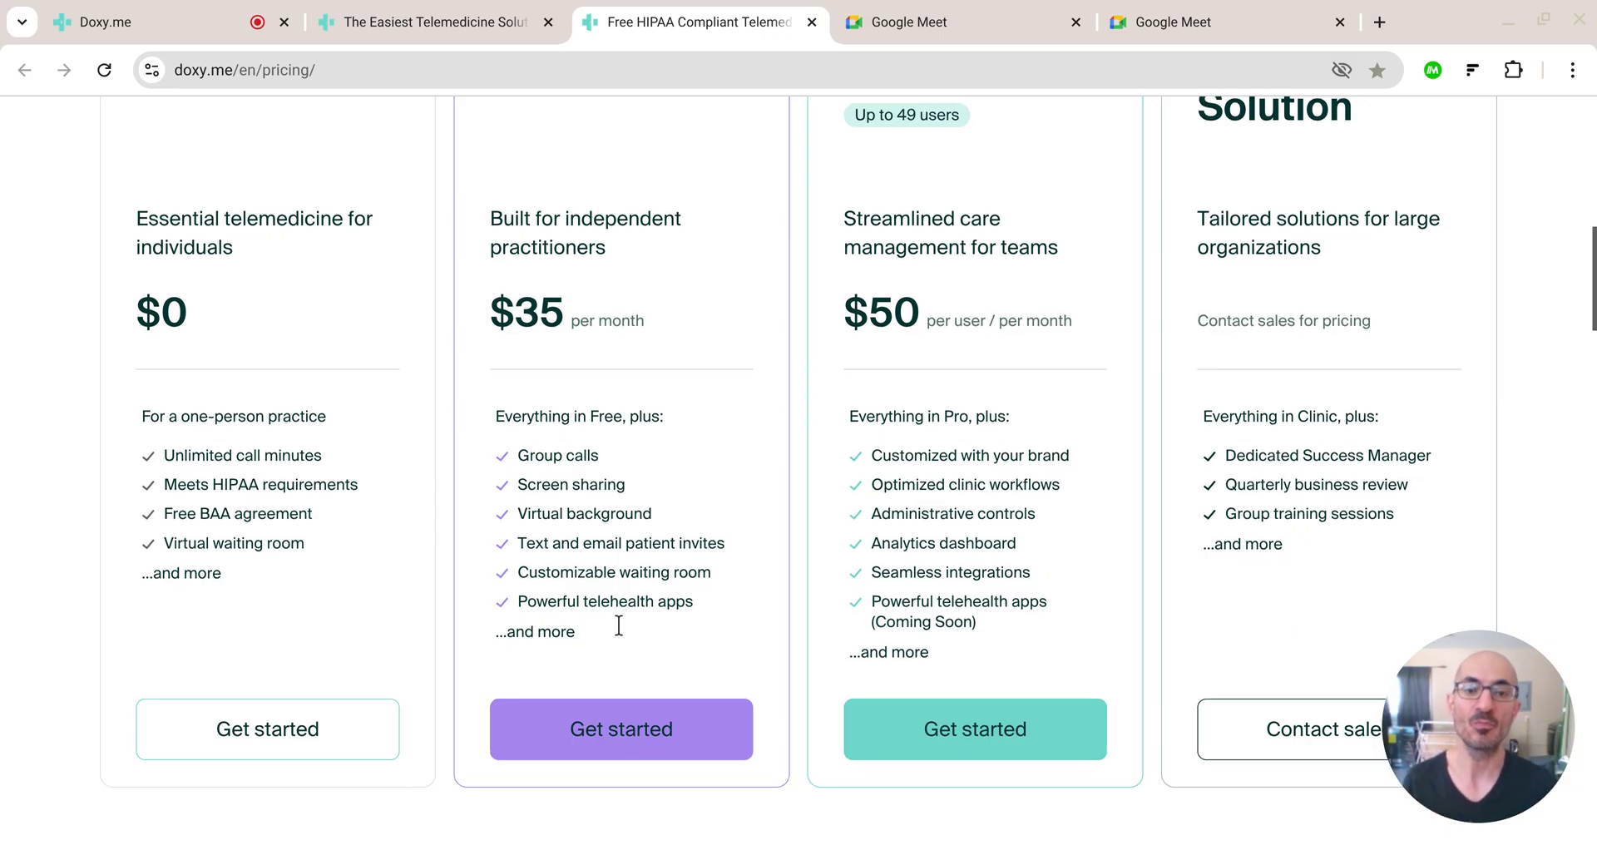
pyautogui.scroll(-1, 910, 441)
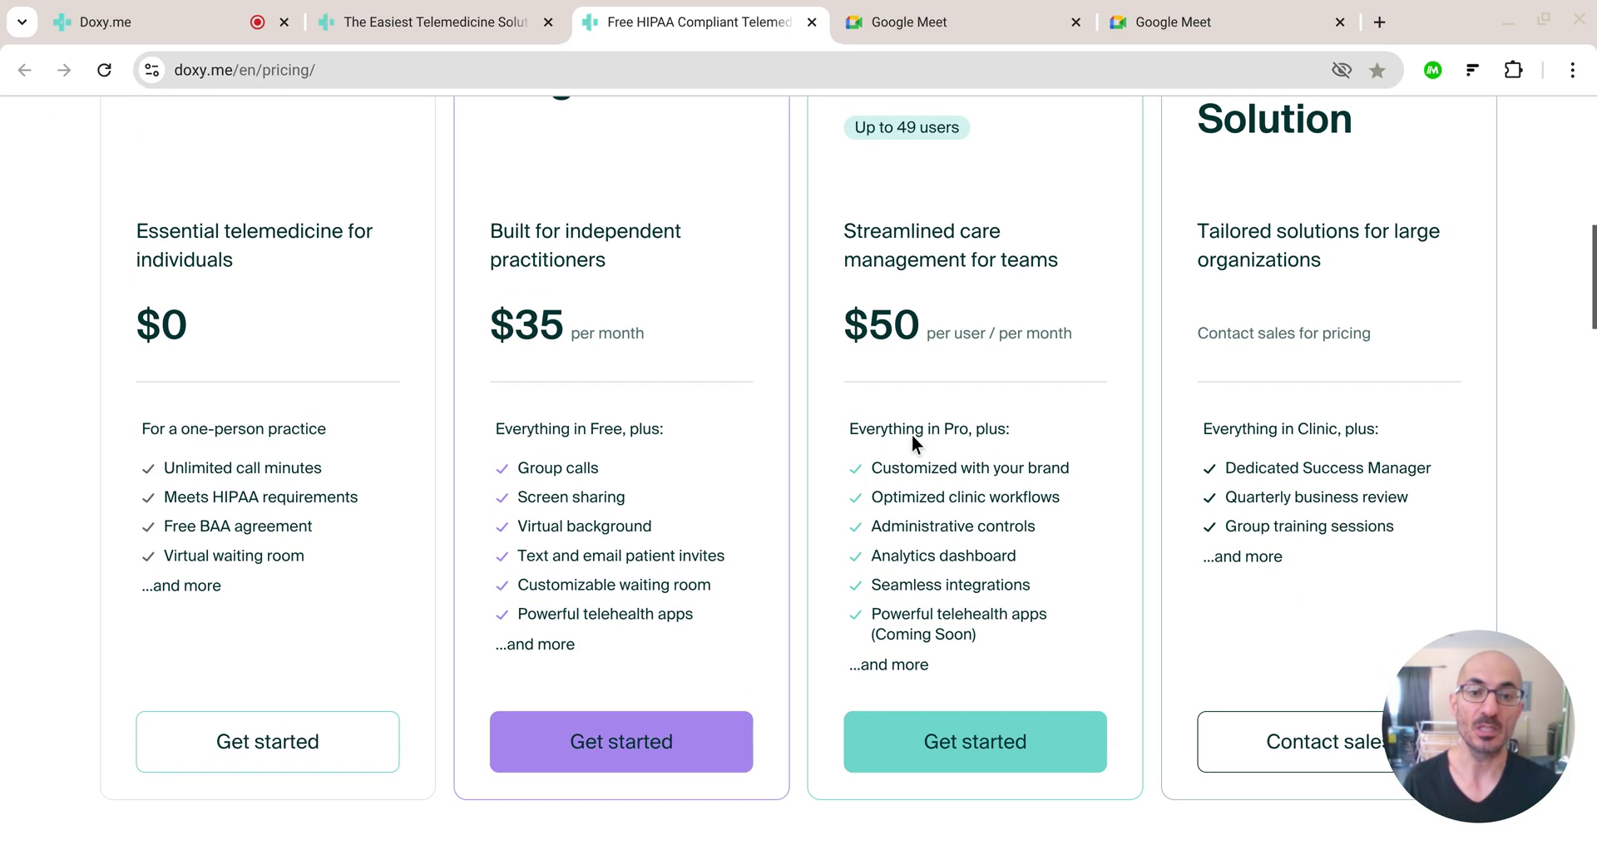
# - Review the Clinic Multi-user plan's features and the Annual and Monthly billing choices on the pricing page
pyautogui.scroll(1, 1026, 606)
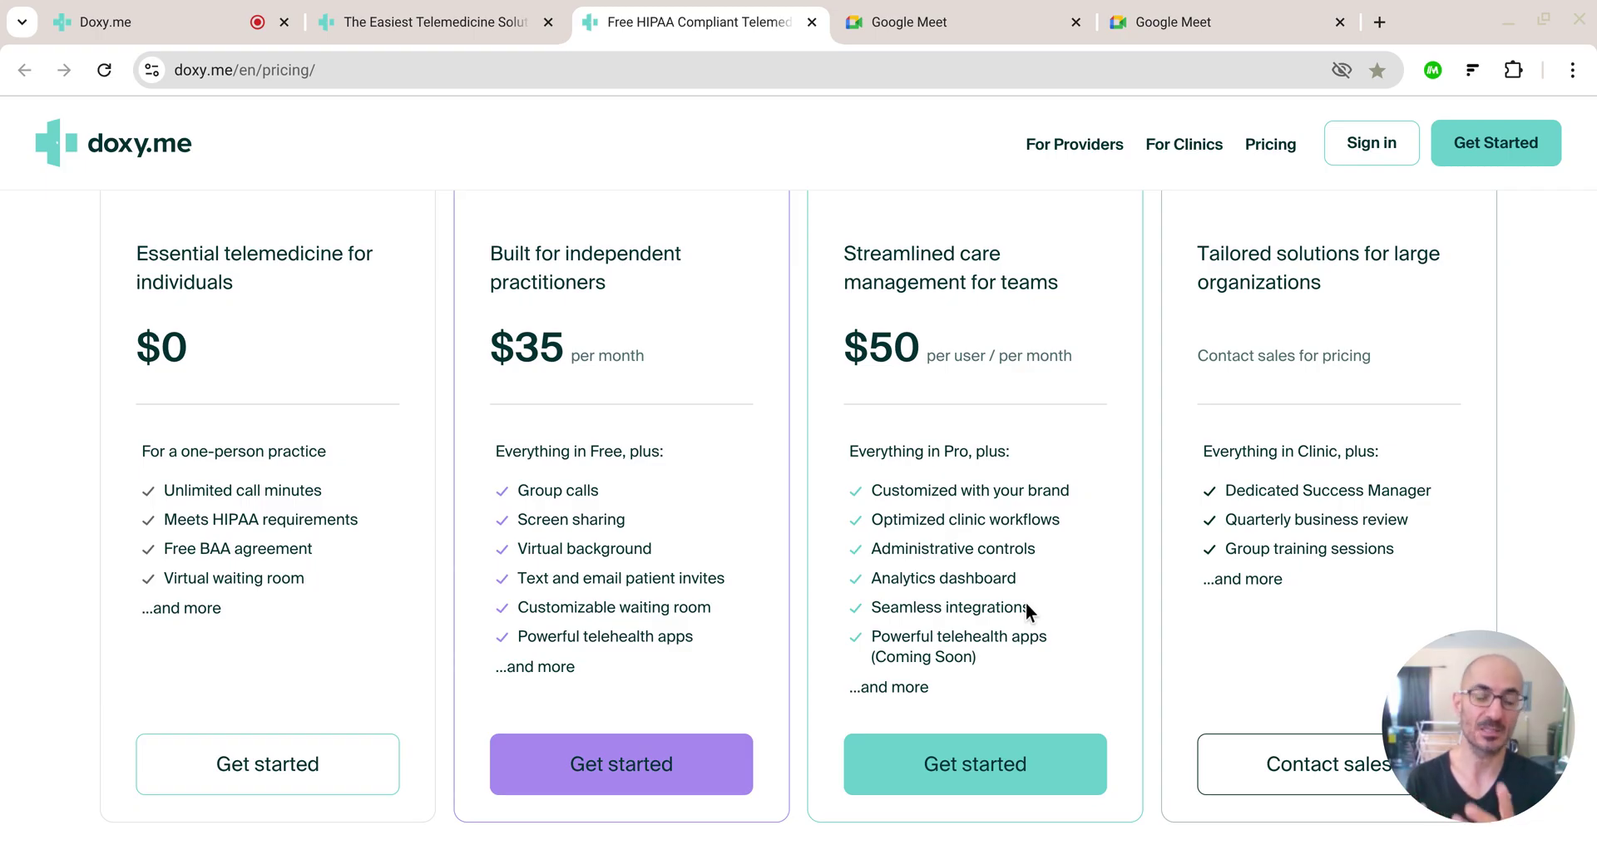
pyautogui.scroll(2, 1023, 601)
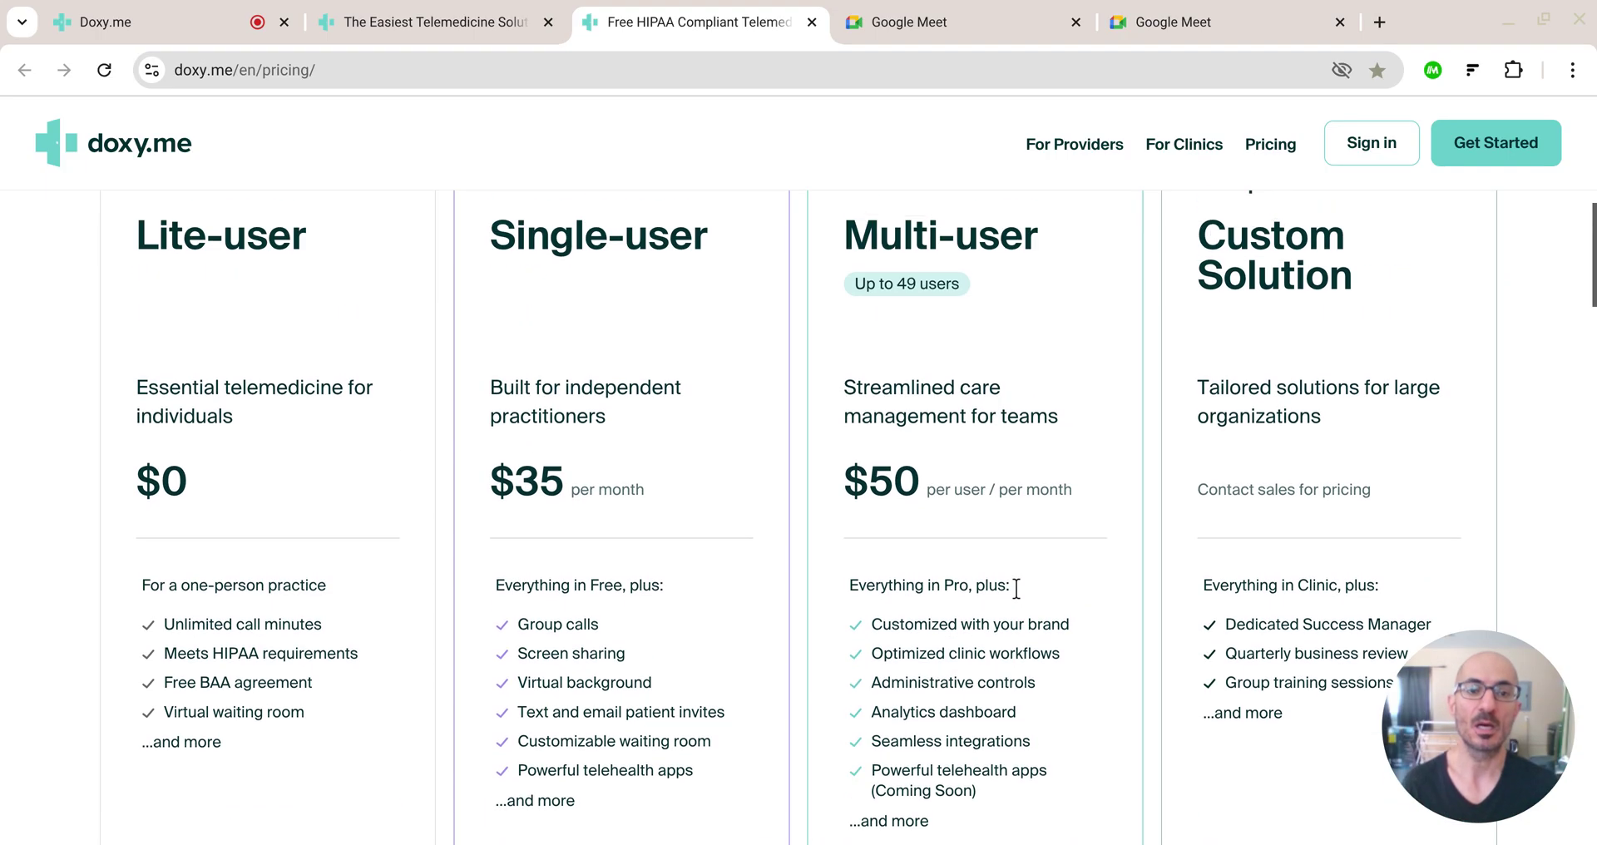
pyautogui.scroll(4, 1016, 588)
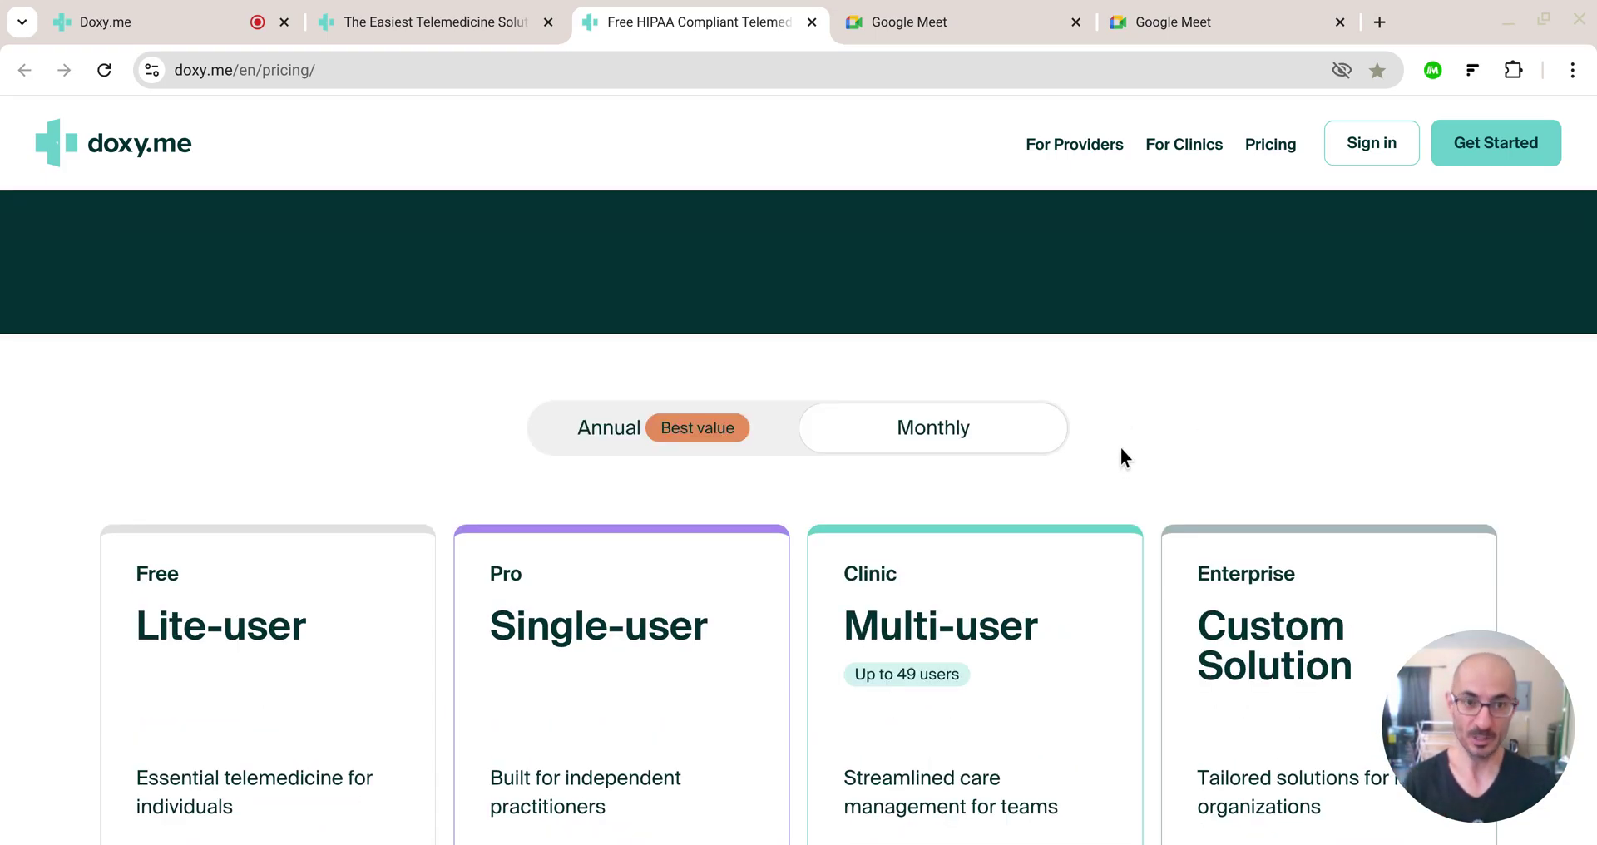
pyautogui.scroll(2, 880, 594)
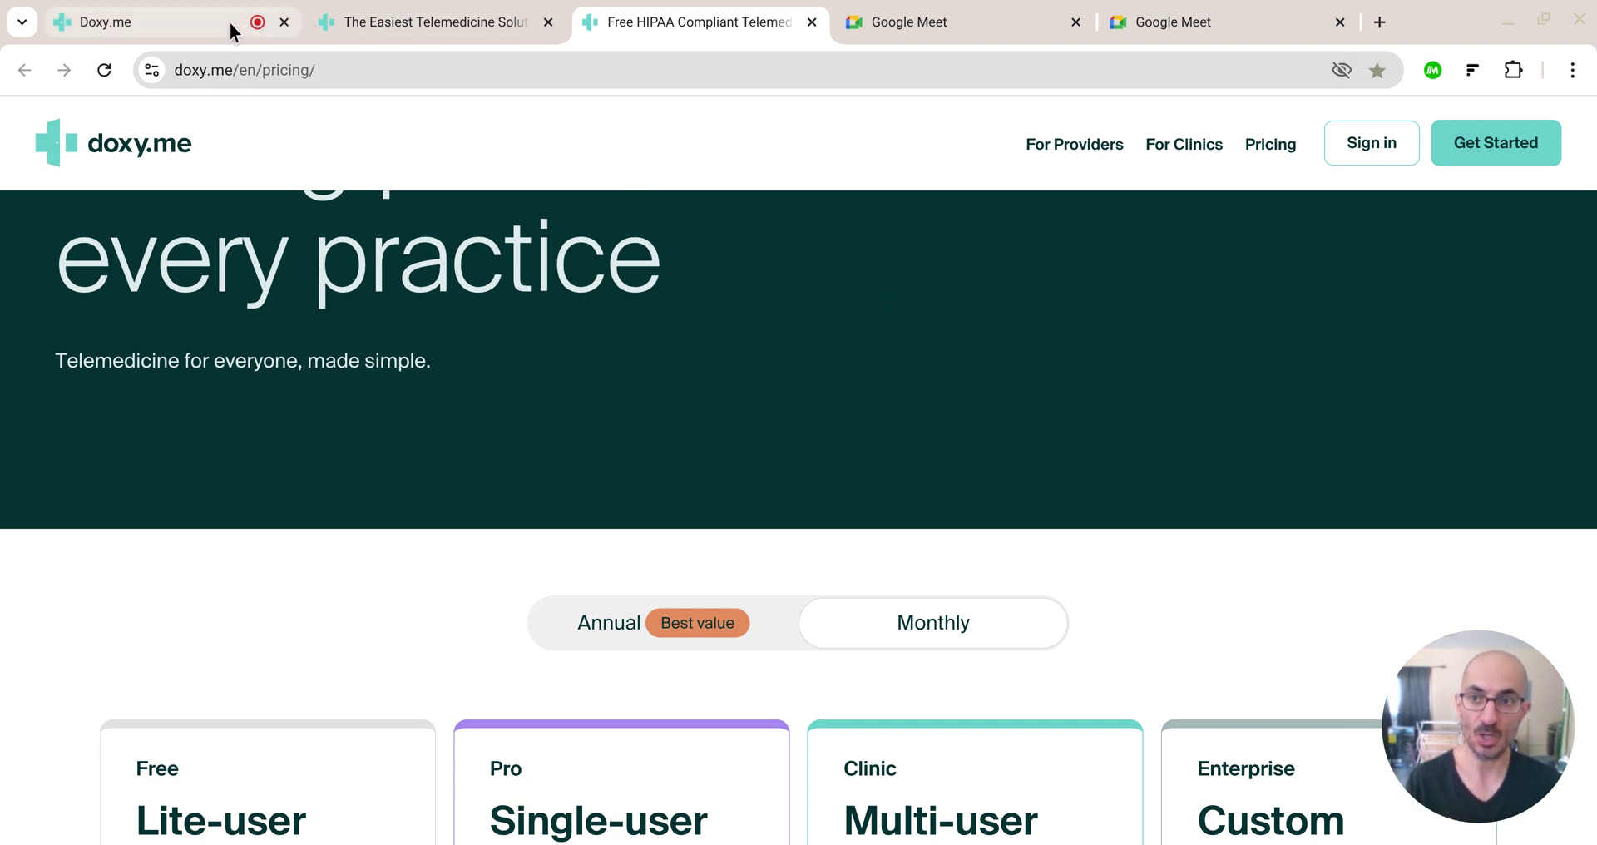
# - Switch to Google Meet, close the first of its two tabs, and view the new-meeting options in the remaining one
pyautogui.click(143, 25)
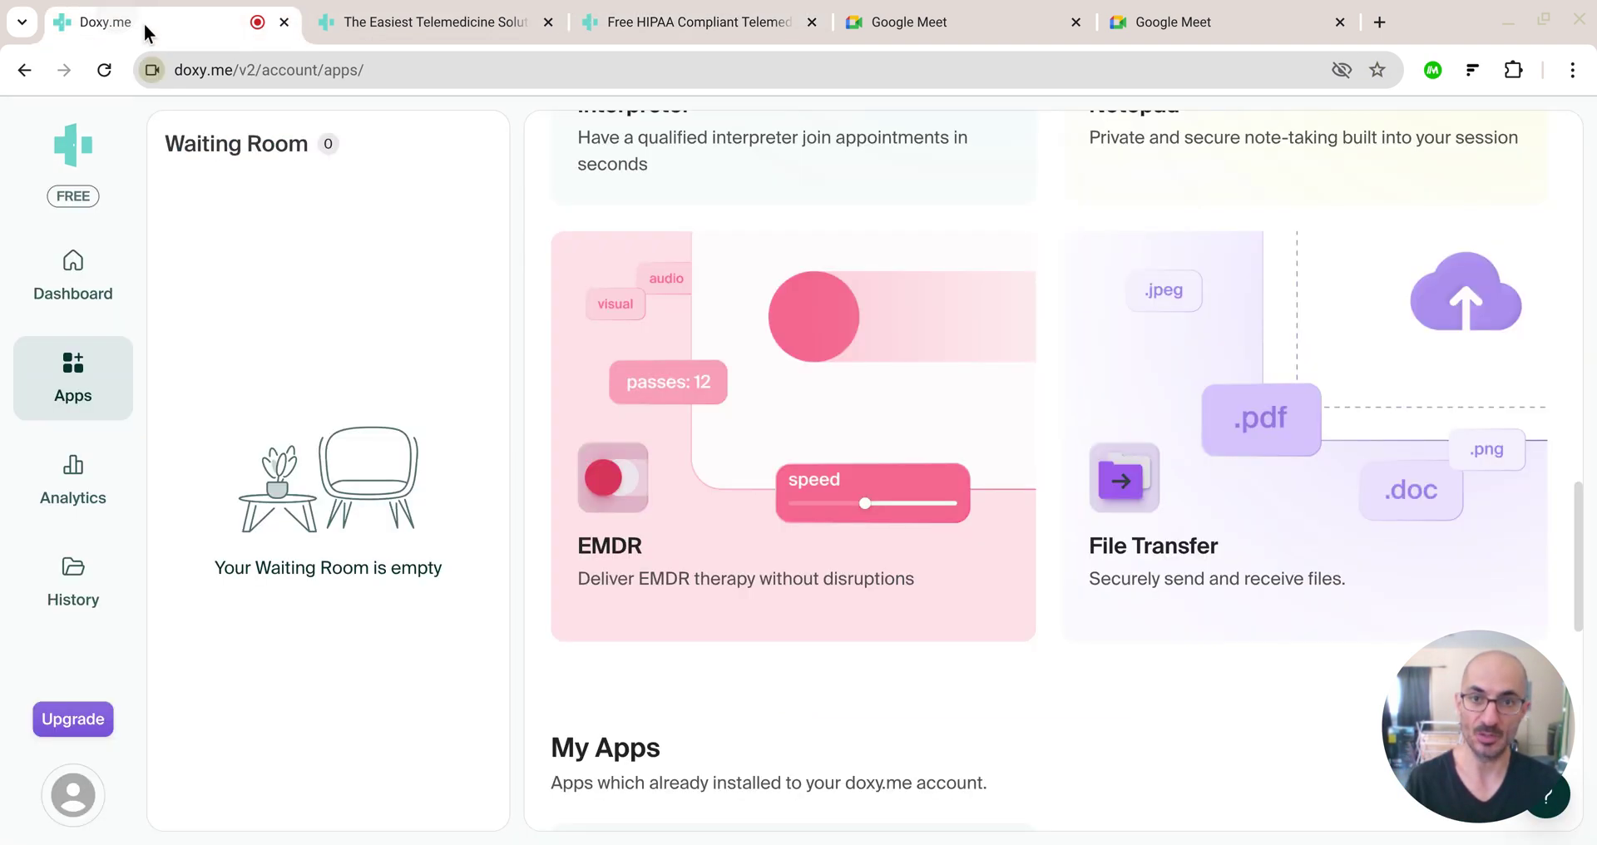
pyautogui.click(922, 23)
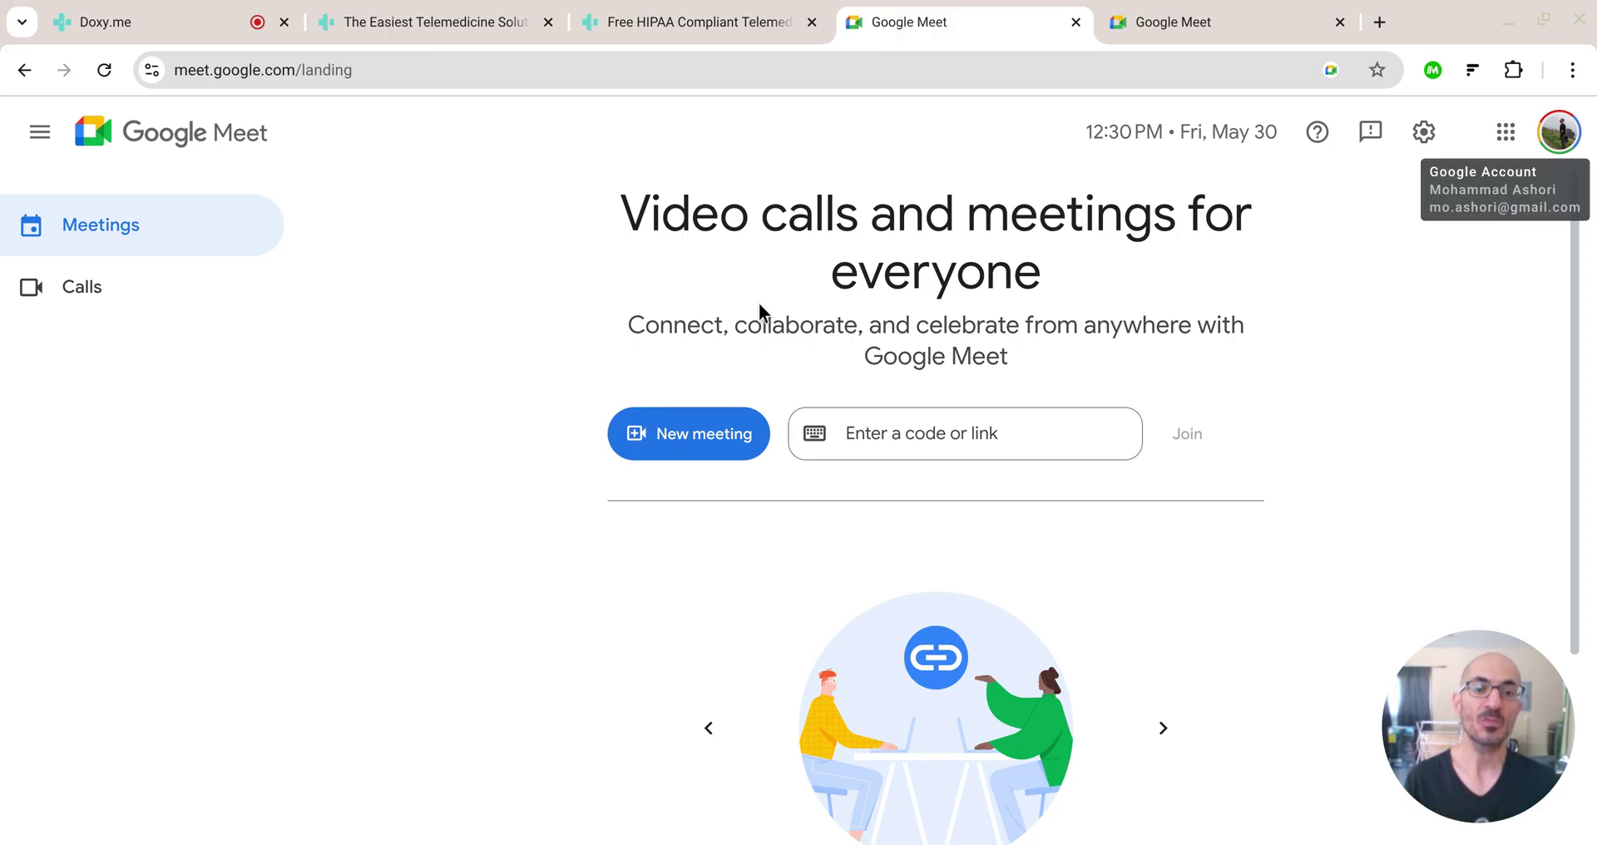
pyautogui.click(1075, 21)
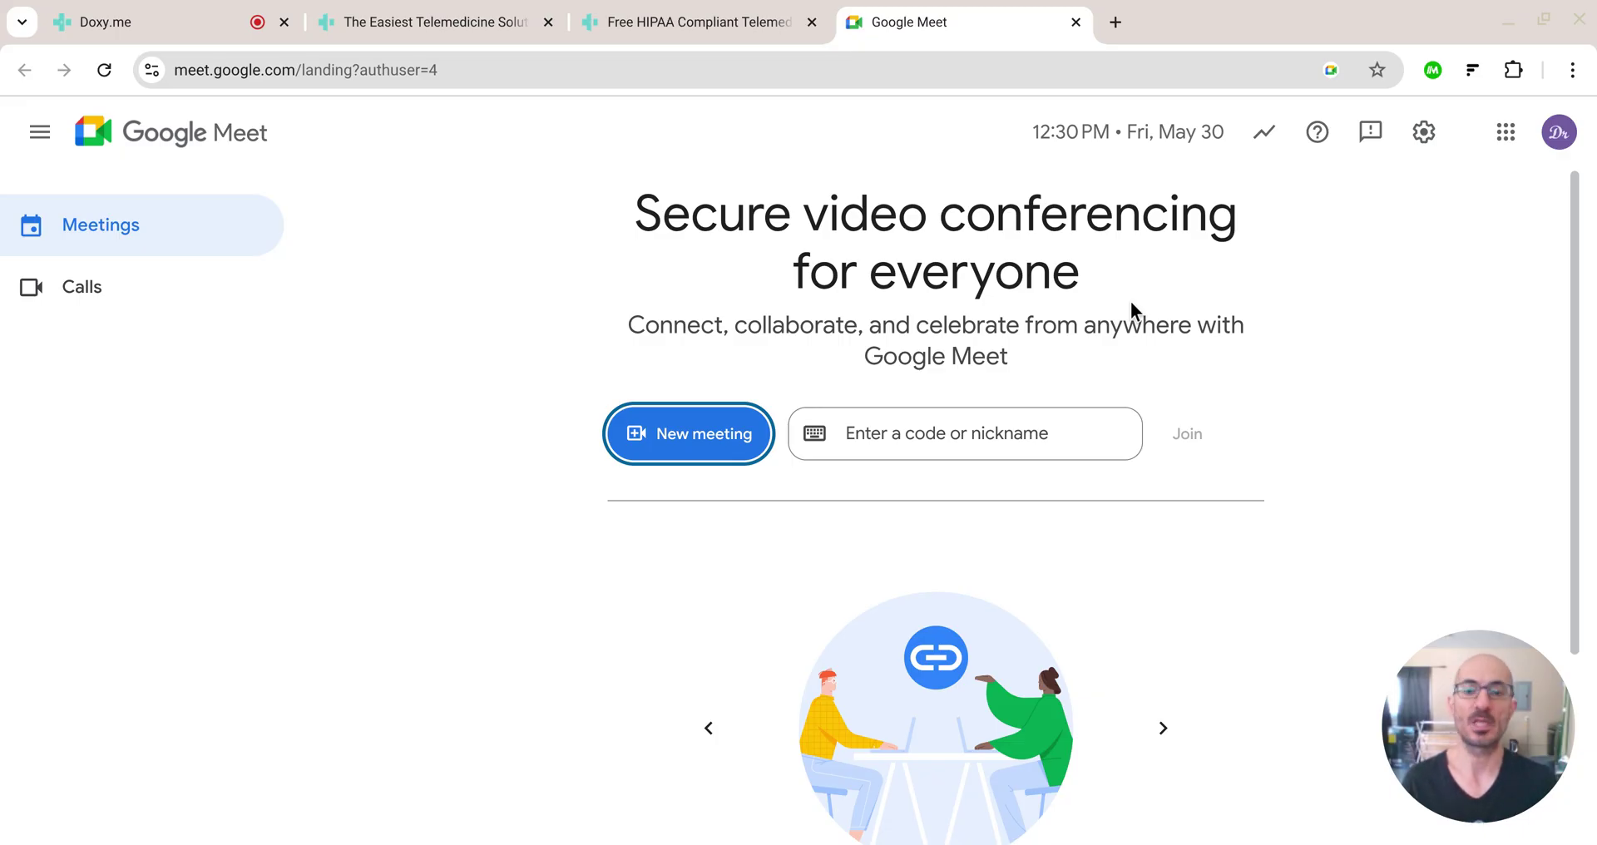
pyautogui.click(687, 459)
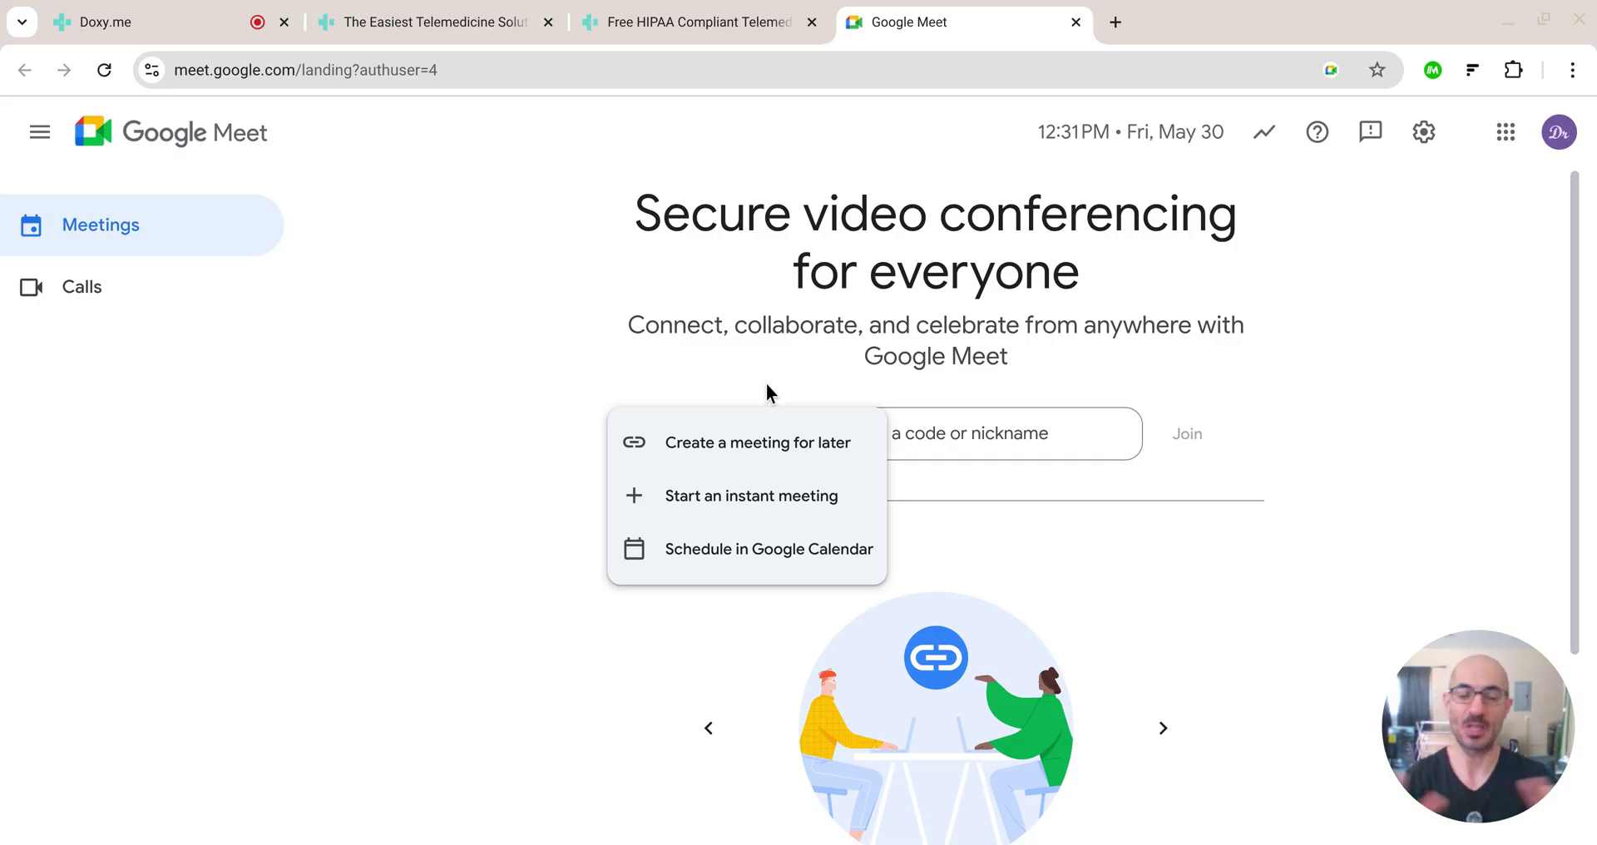
pyautogui.click(813, 283)
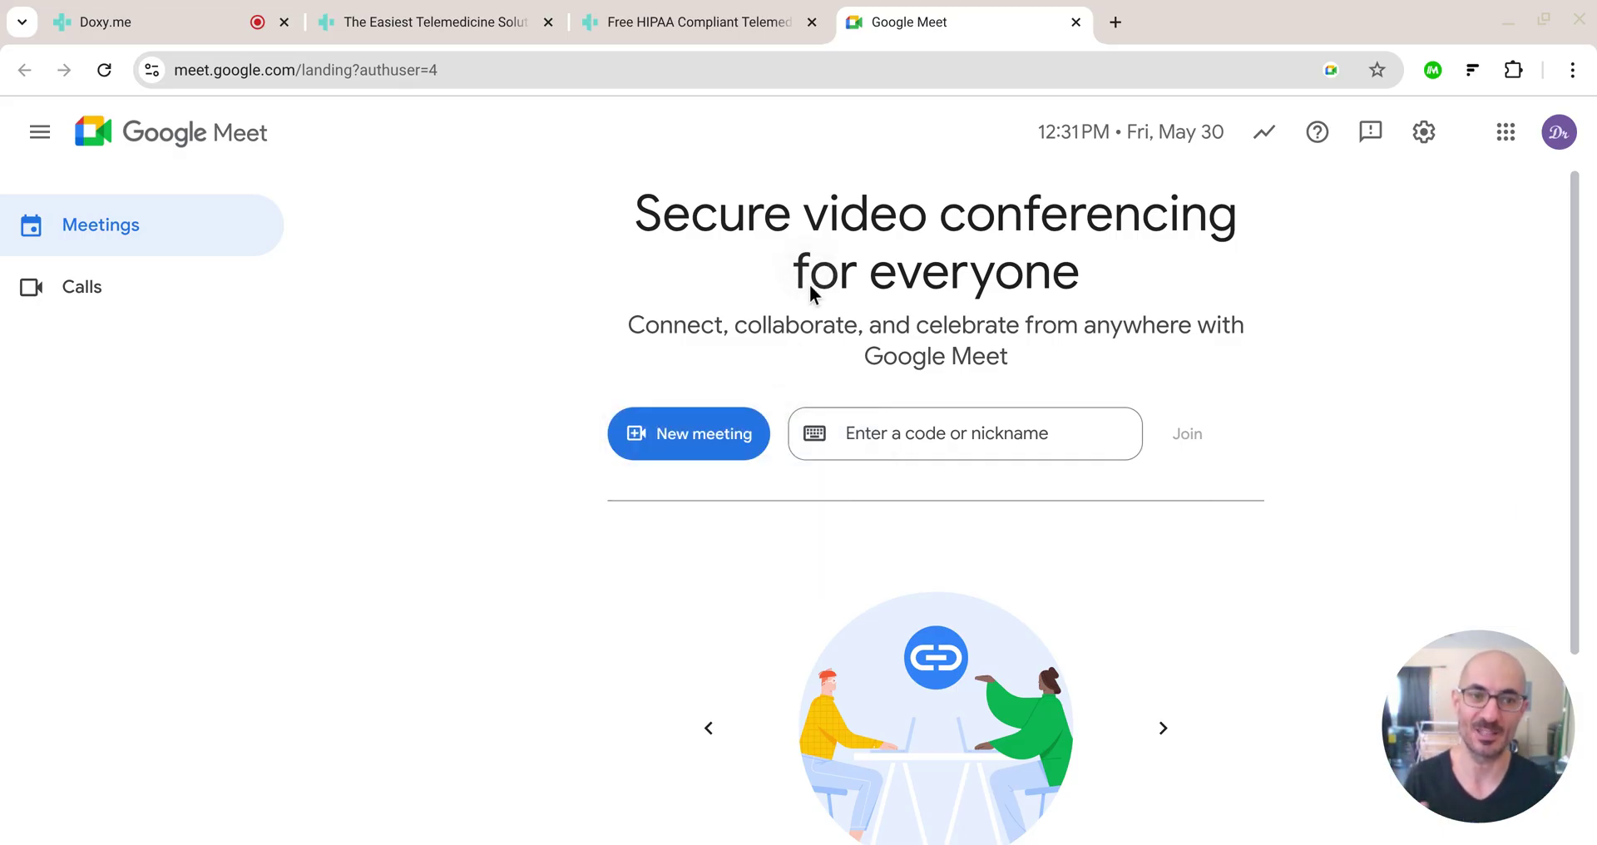
# - Return to the doxy.me account's Apps page and open the Dashboard with the waiting room invite link
pyautogui.click(154, 23)
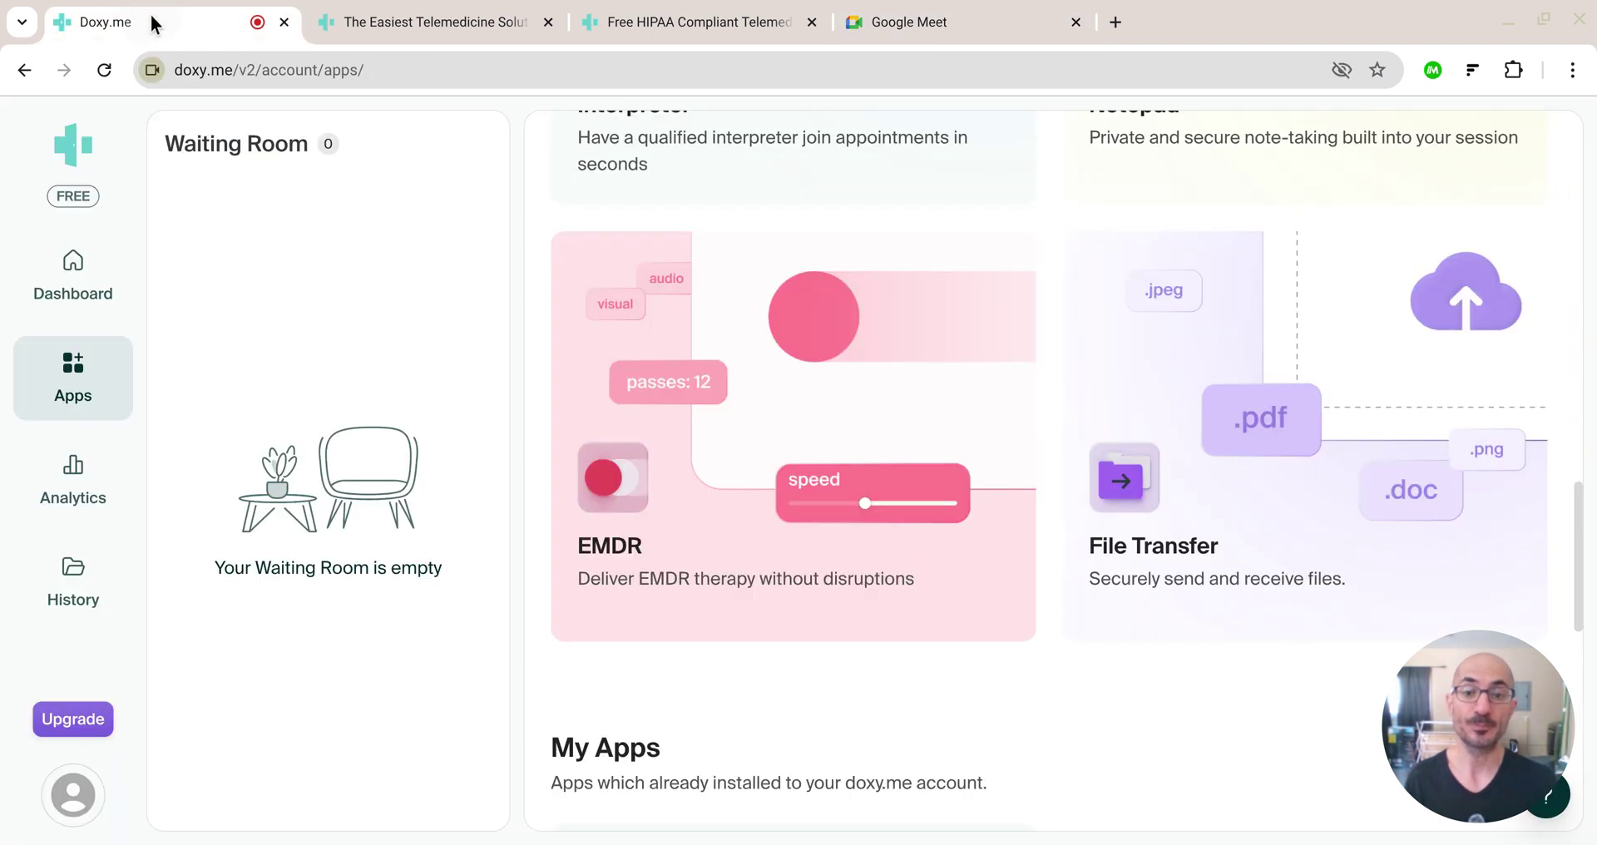
pyautogui.scroll(4, 804, 545)
pyautogui.scroll(10, 802, 543)
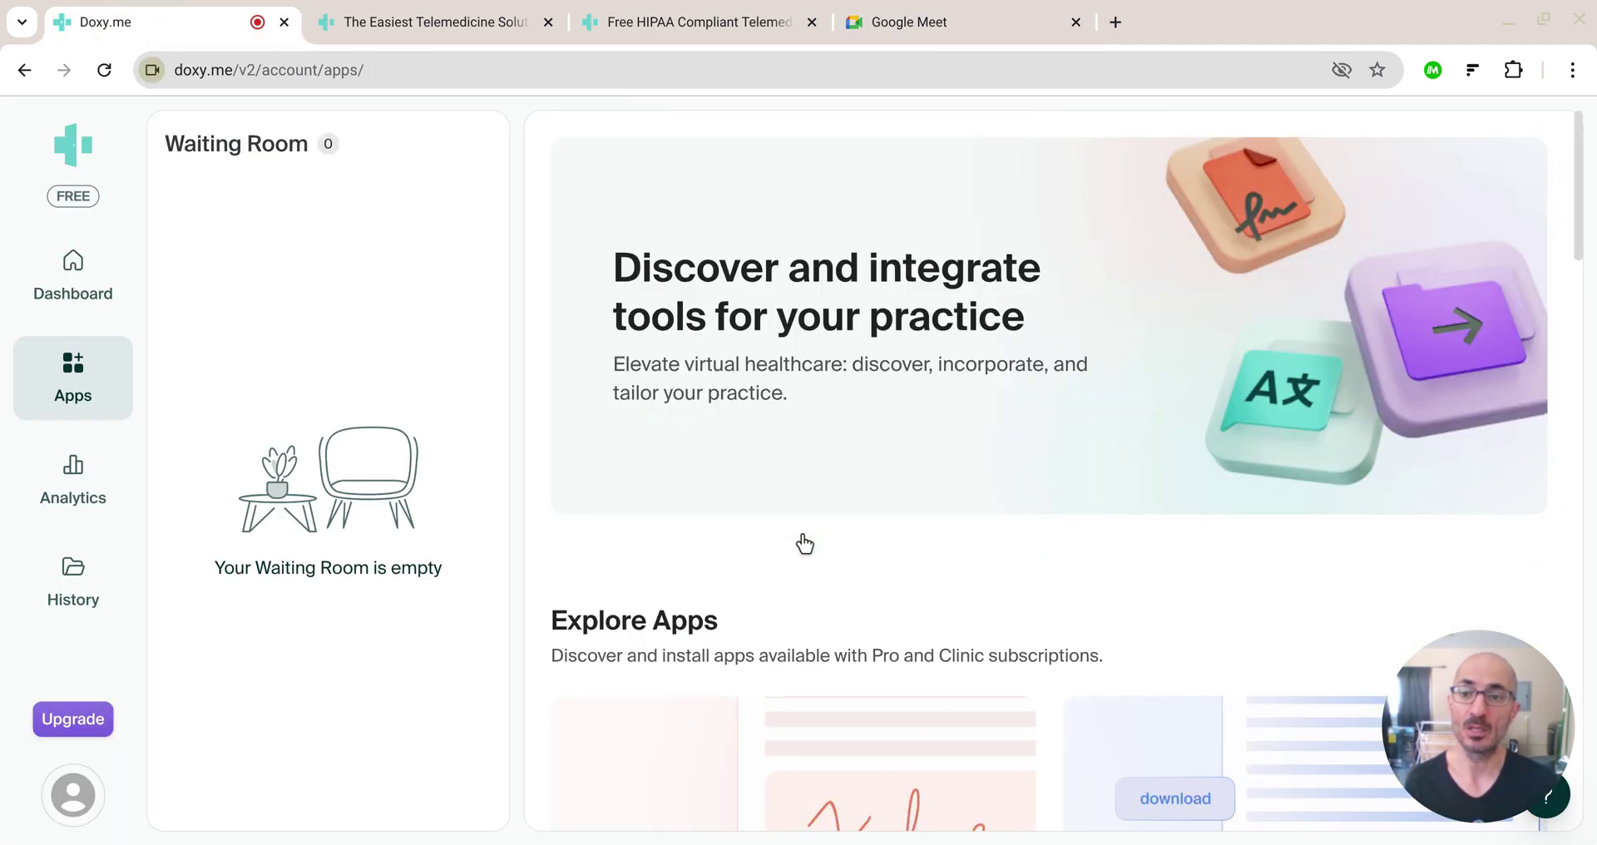
pyautogui.click(77, 293)
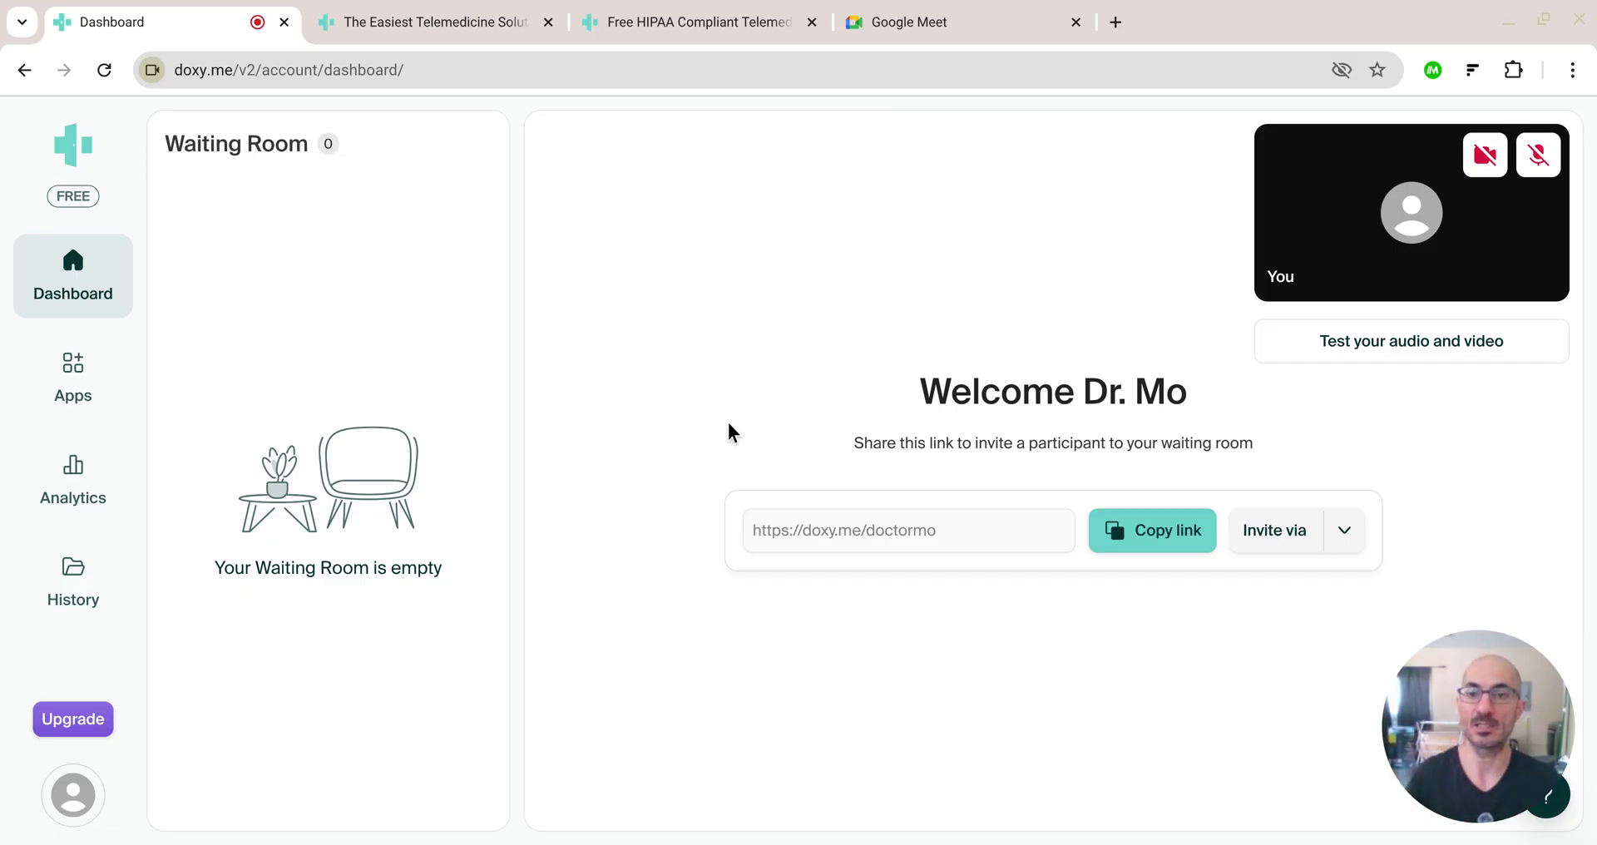
# - Switch to the doxy.me providers page and skim its feature sections through to the free sign-up offer
pyautogui.click(499, 21)
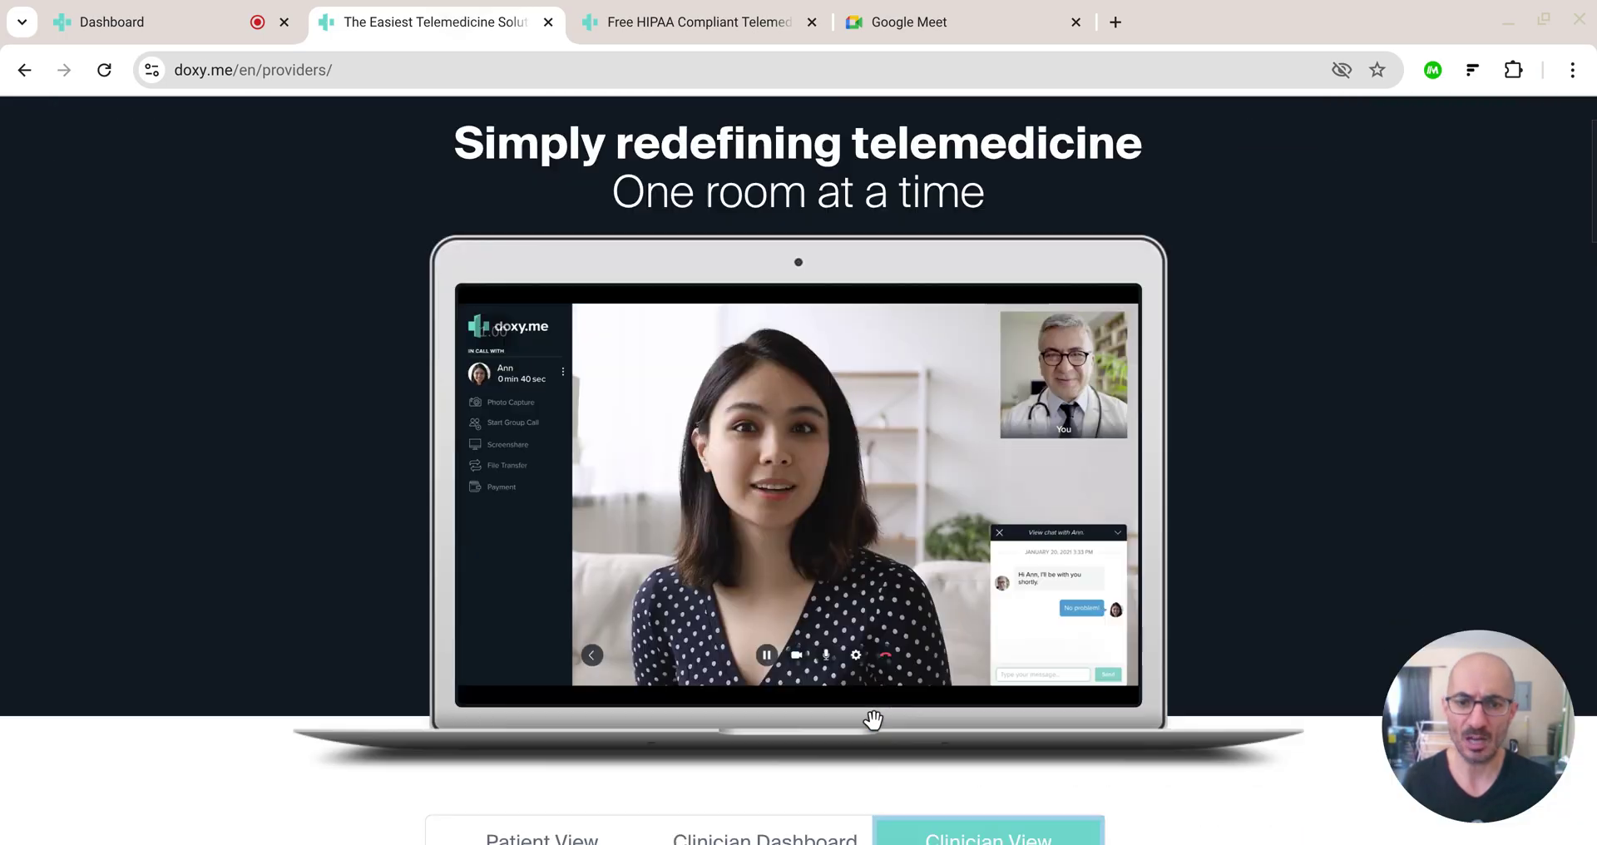
pyautogui.scroll(-20, 872, 720)
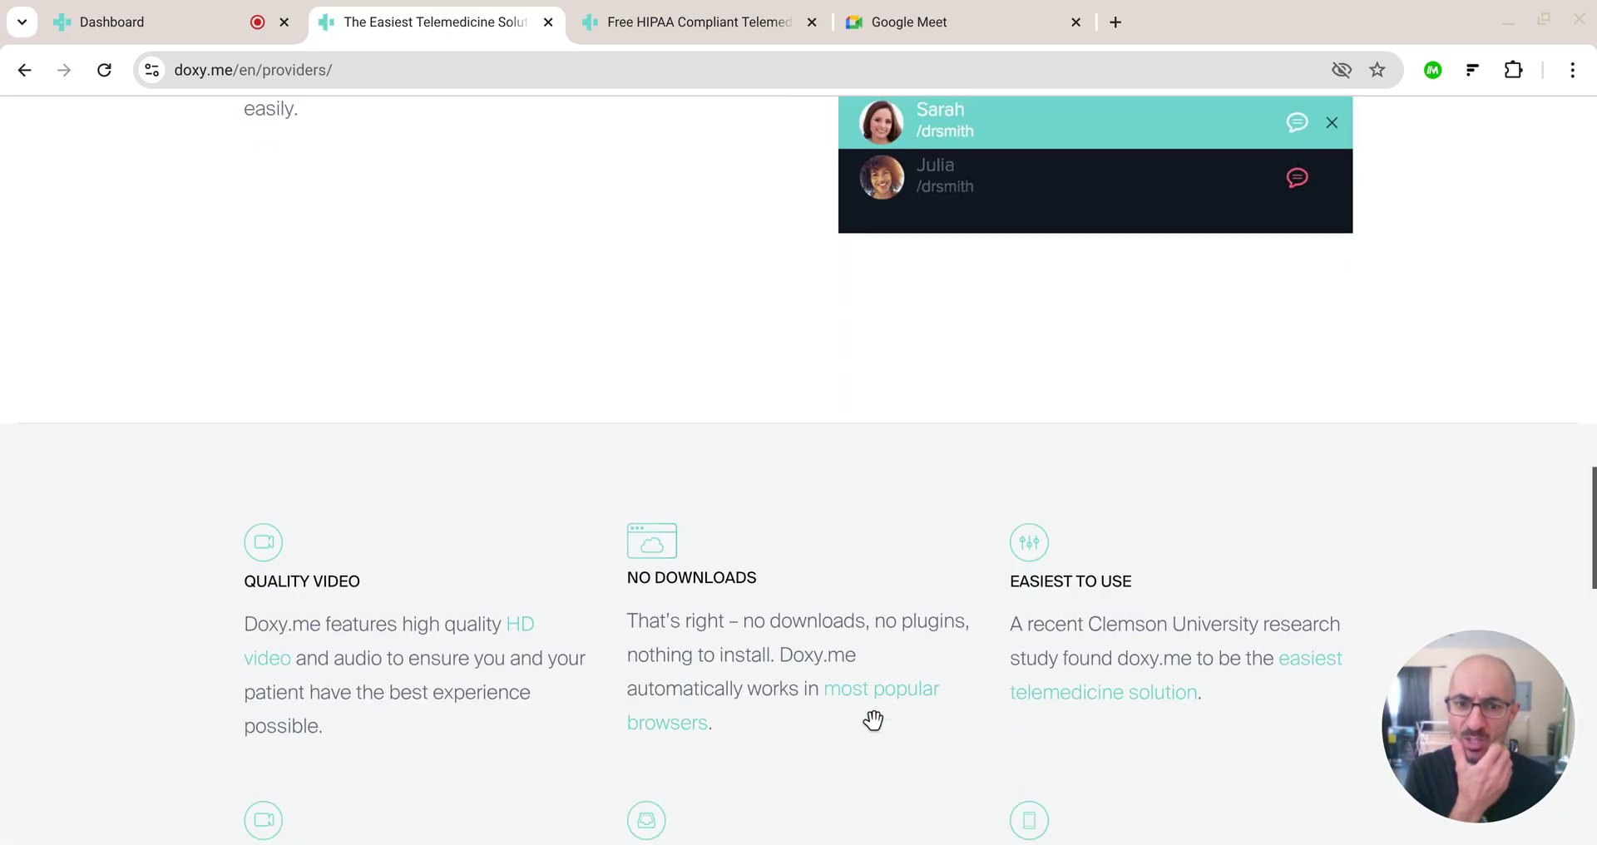
pyautogui.scroll(-10, 873, 719)
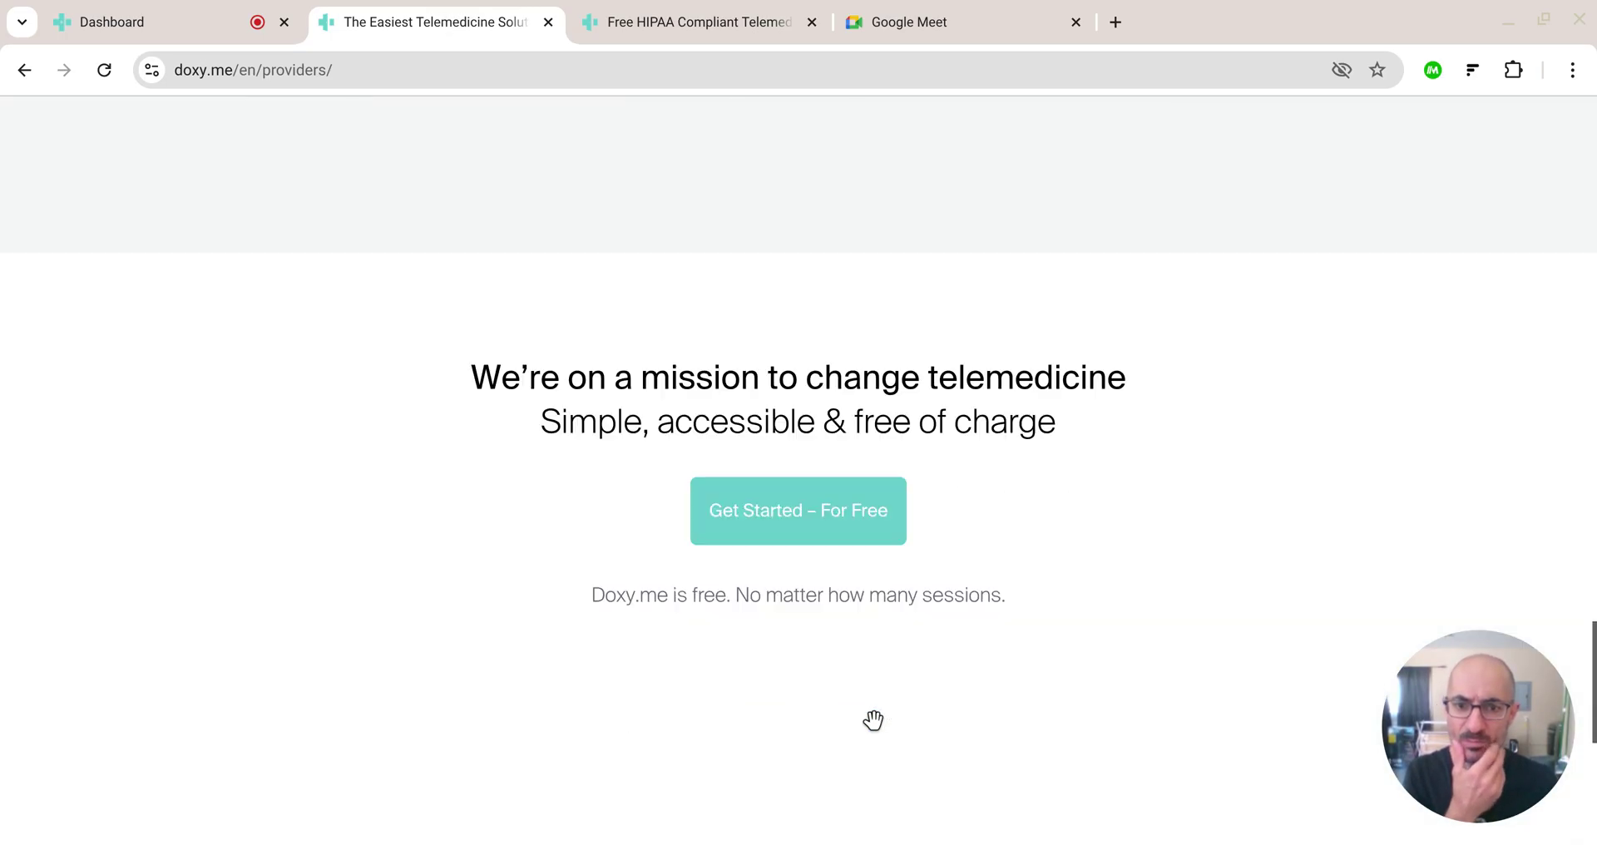
pyautogui.scroll(-8, 872, 719)
pyautogui.scroll(20, 872, 720)
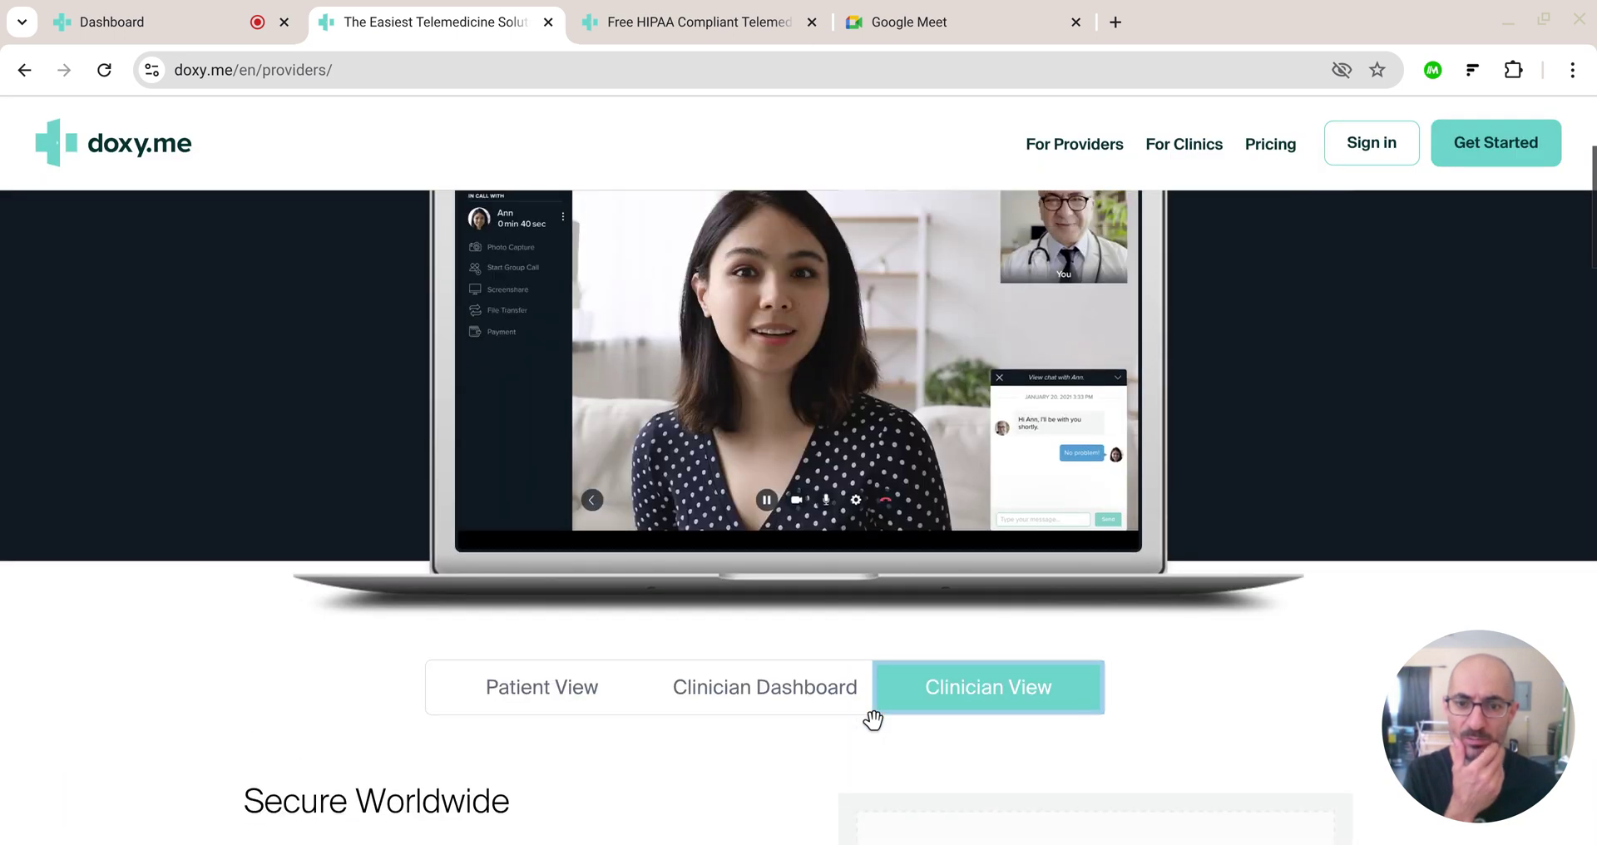
# - Display the Patient View preview and review the page's Live Chat and Secure Worldwide sections
pyautogui.click(502, 716)
pyautogui.scroll(-15, 763, 699)
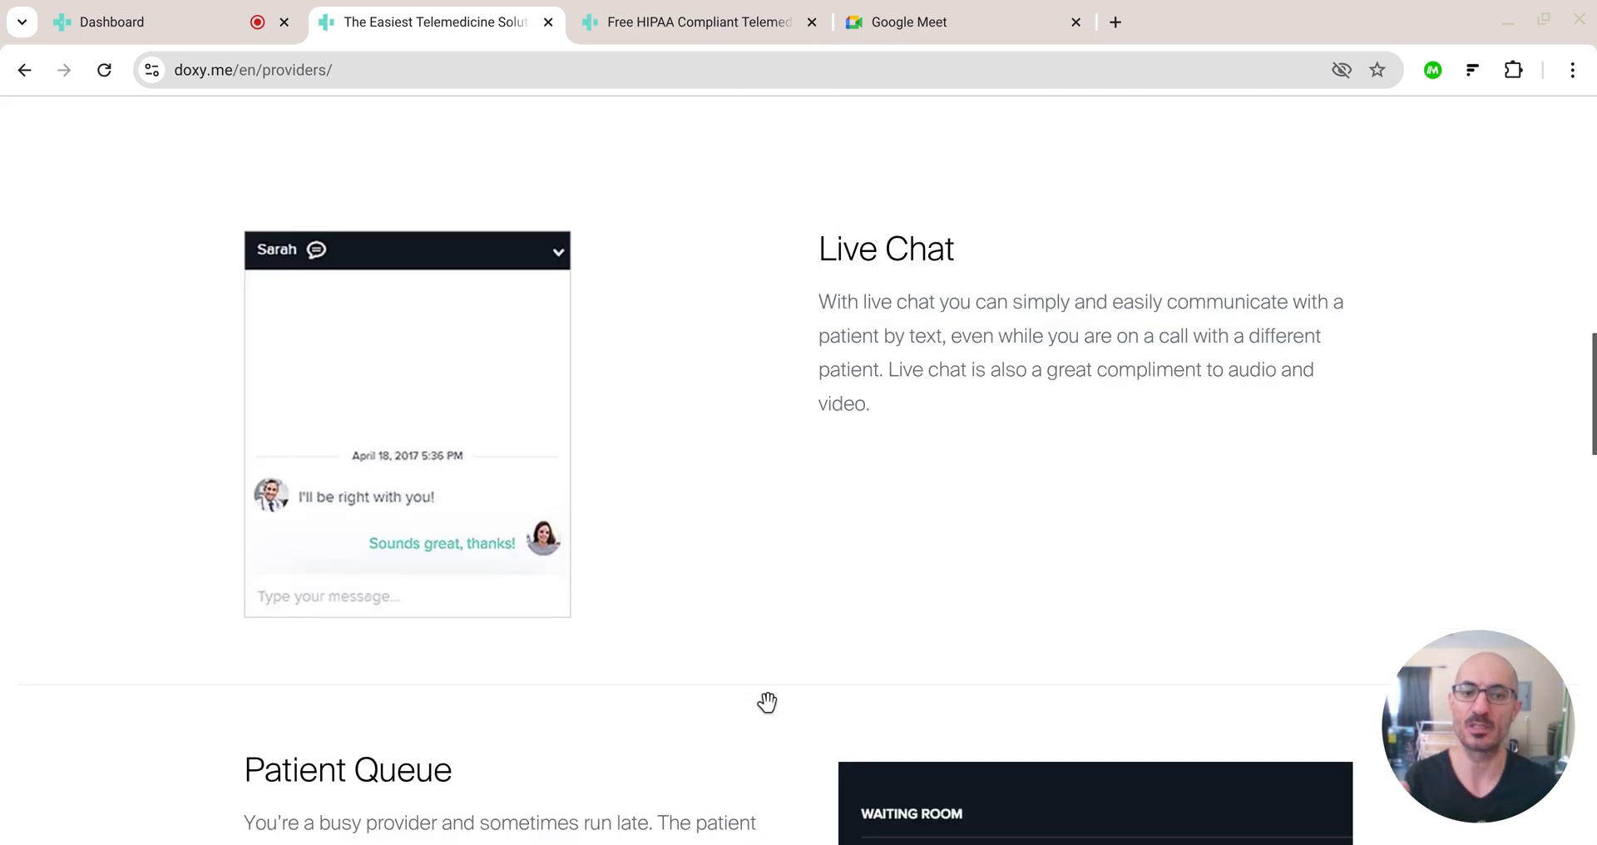
pyautogui.scroll(6, 766, 703)
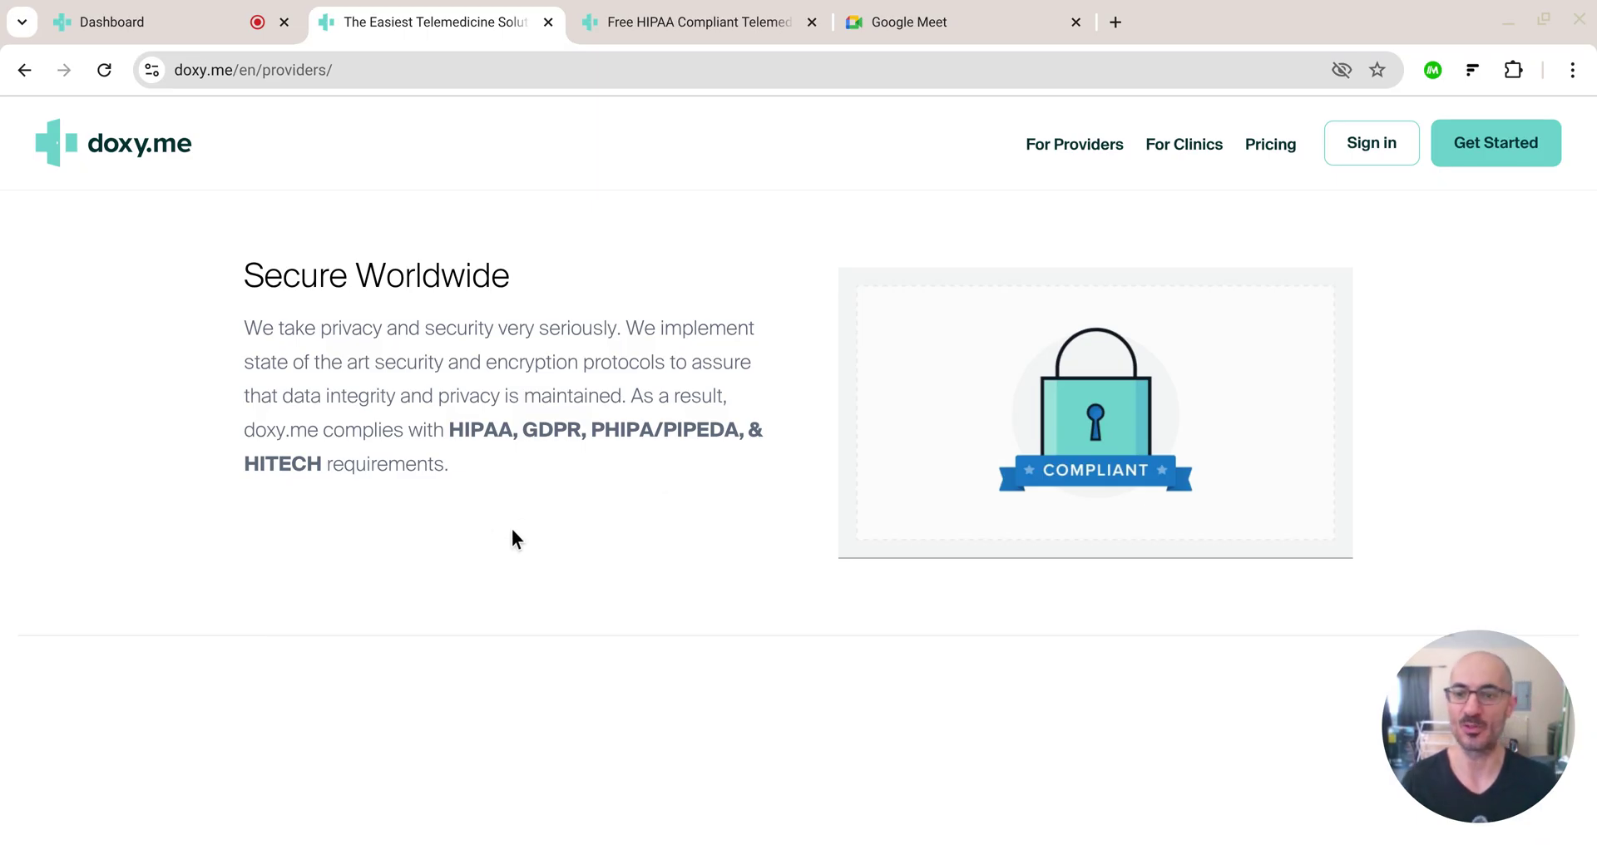
pyautogui.scroll(5, 524, 524)
pyautogui.scroll(3, 534, 510)
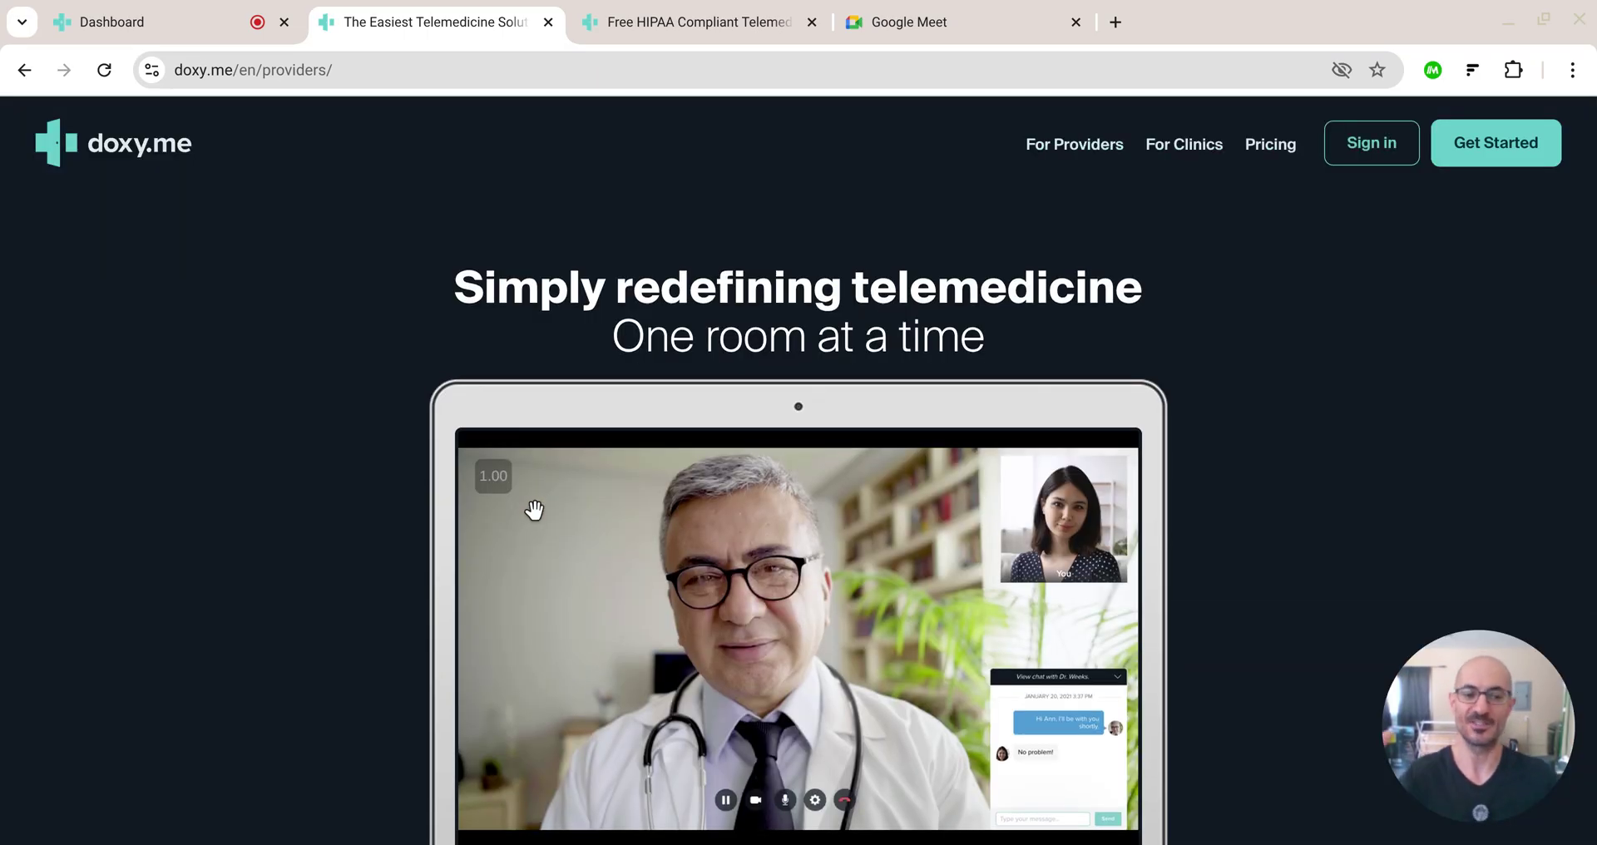